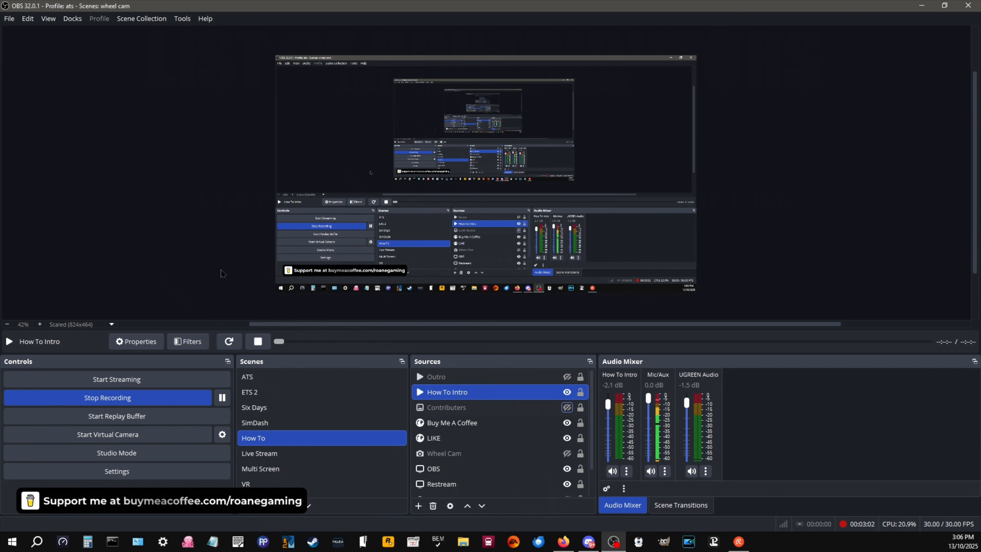
- Switch to Restream in the Firefox browser and create a new Encoder | RTMP stream
click(567, 469)
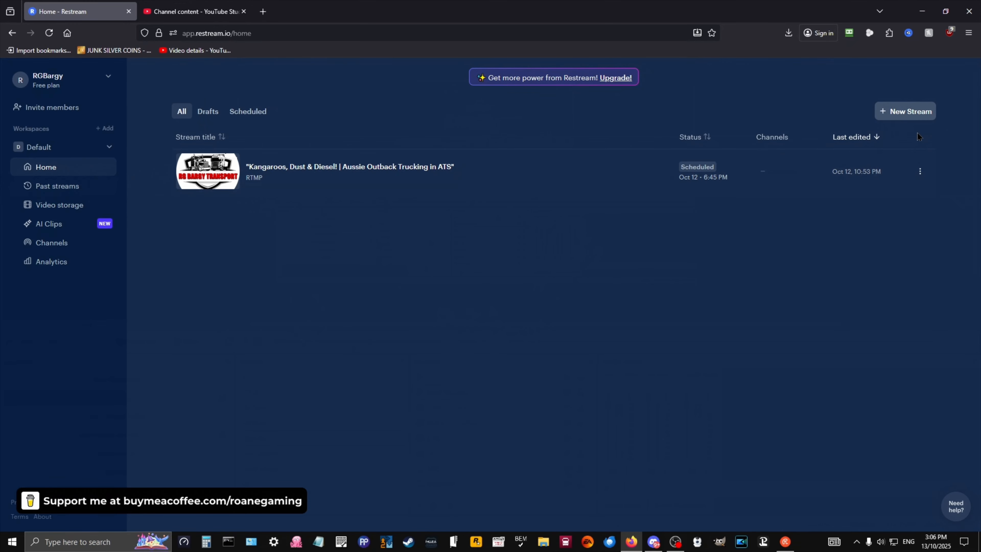
click(896, 113)
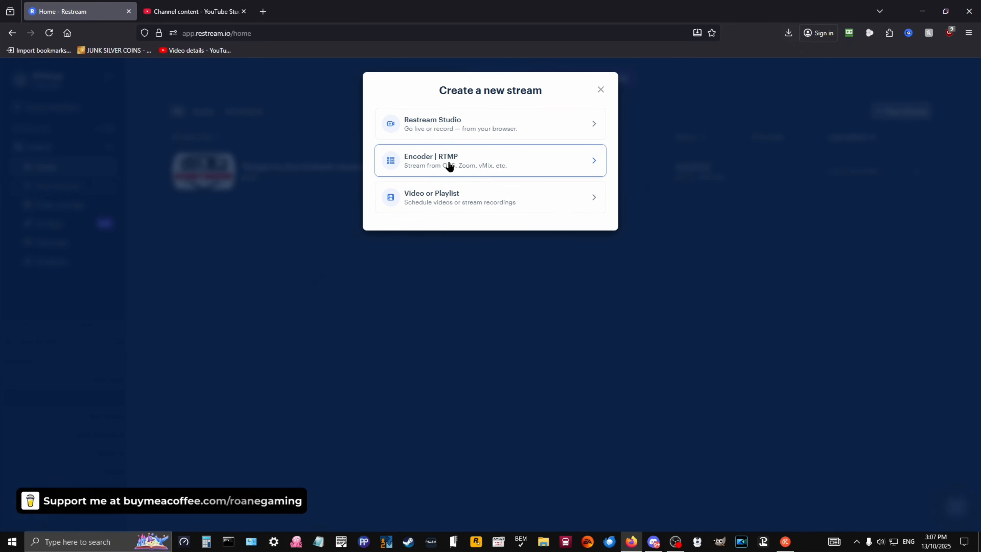
click(463, 174)
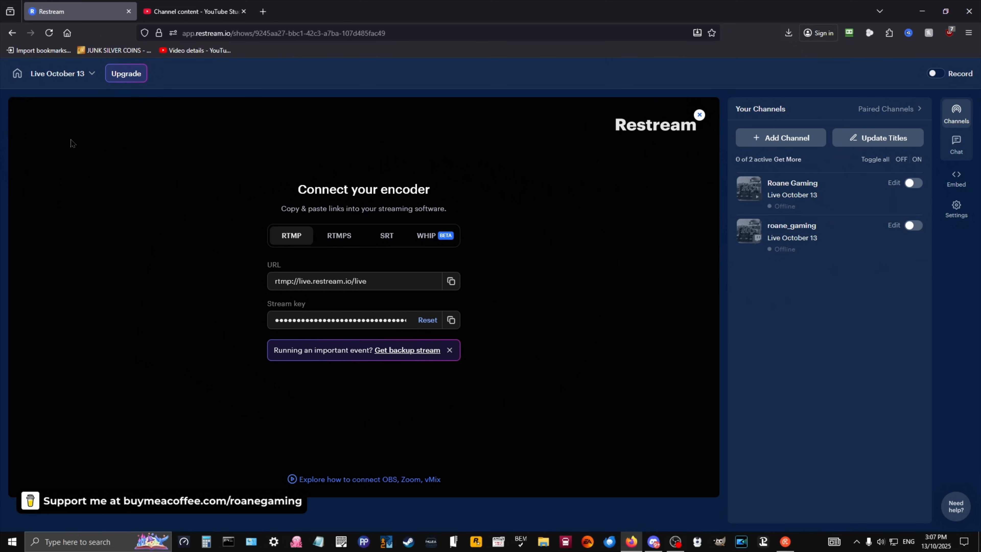
- Return to the Restream home page and delete the "Live October 13" draft stream
click(18, 75)
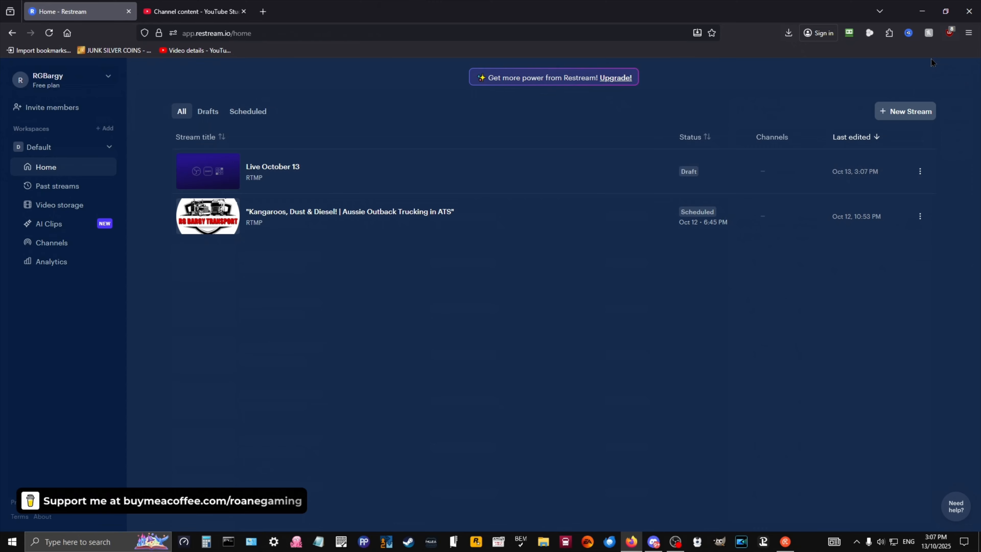
click(920, 172)
click(892, 307)
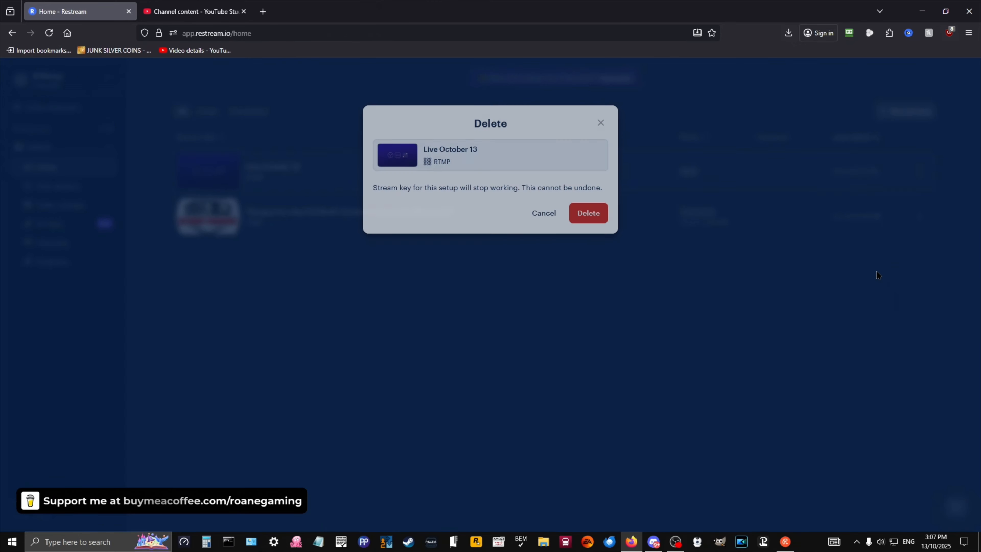
click(587, 214)
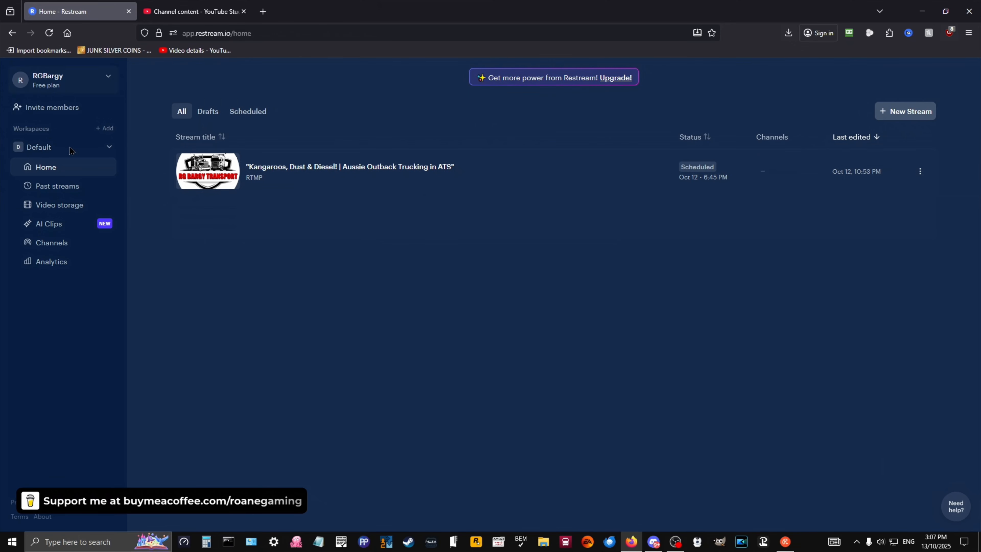
- Create a new Encoder | RTMP stream and start scheduling an event for it
click(912, 113)
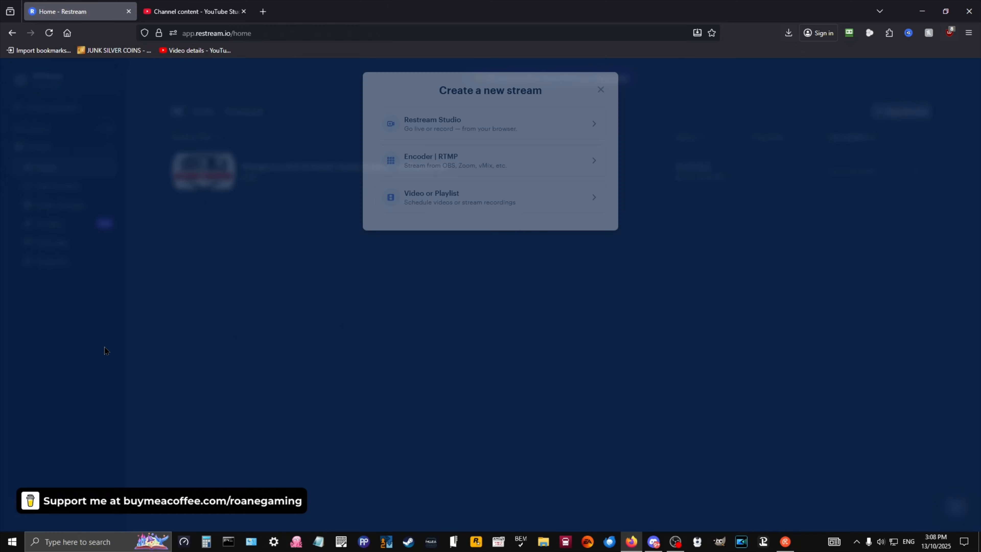
click(418, 175)
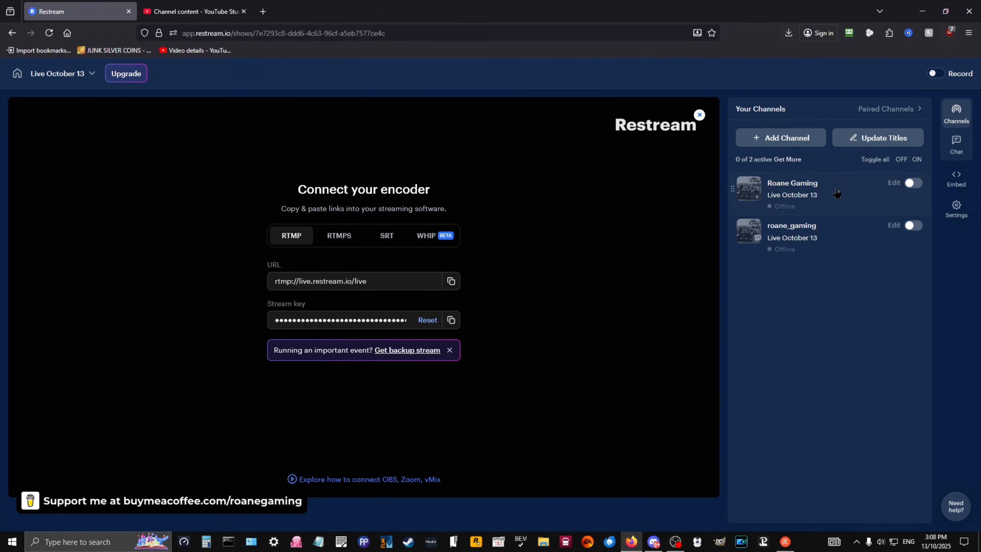
click(92, 73)
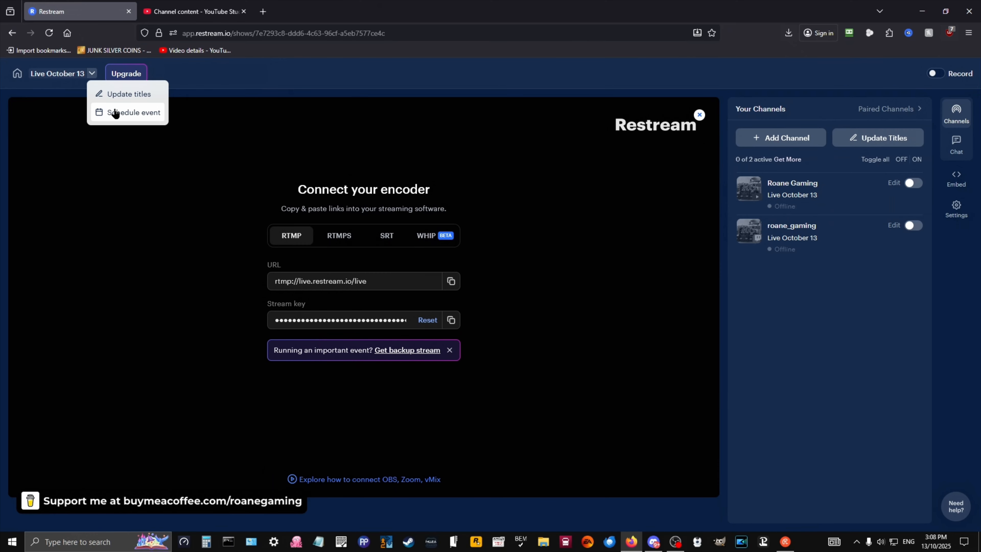
click(123, 112)
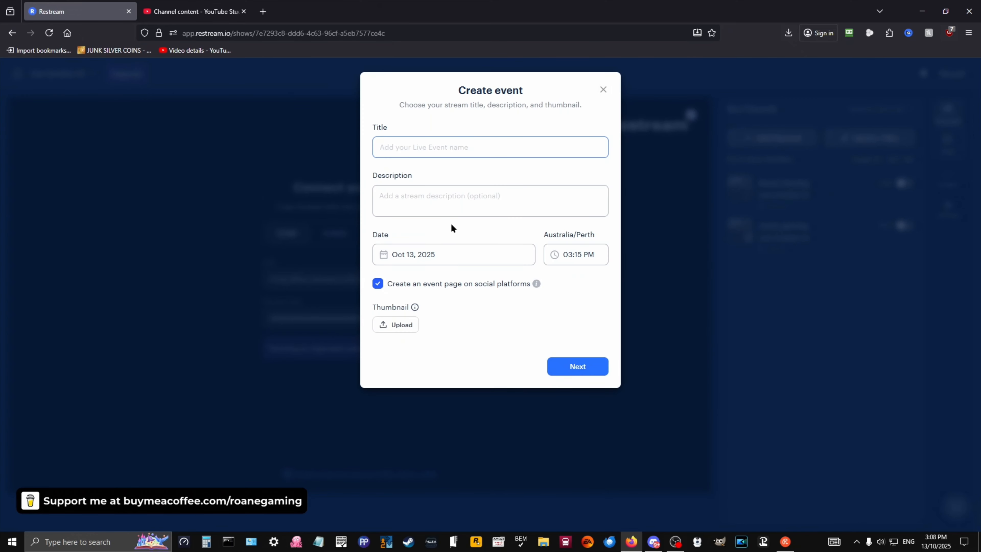
- Give the event the title "Demo Stream", the description "Demo" and a start time of 04:00 PM
click(436, 154)
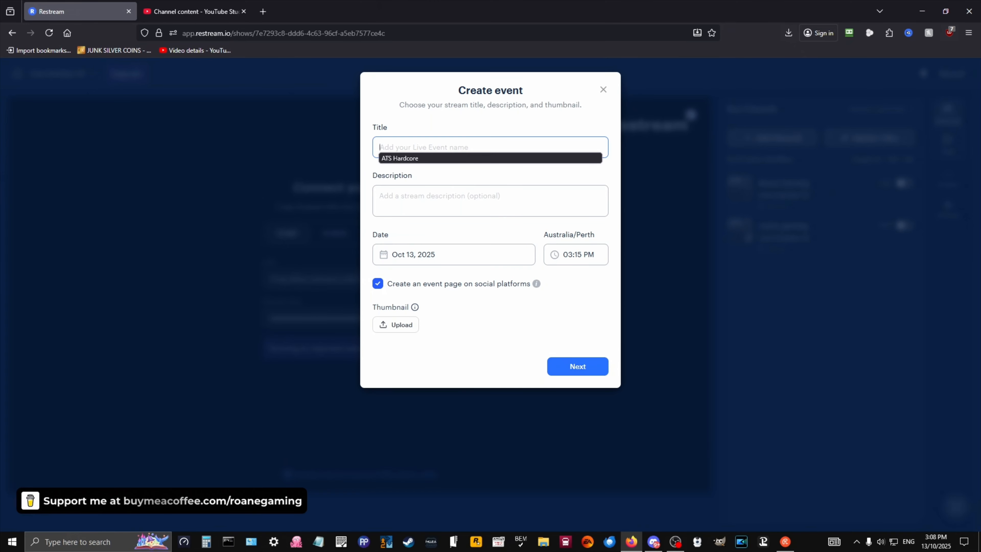
text(Demo)
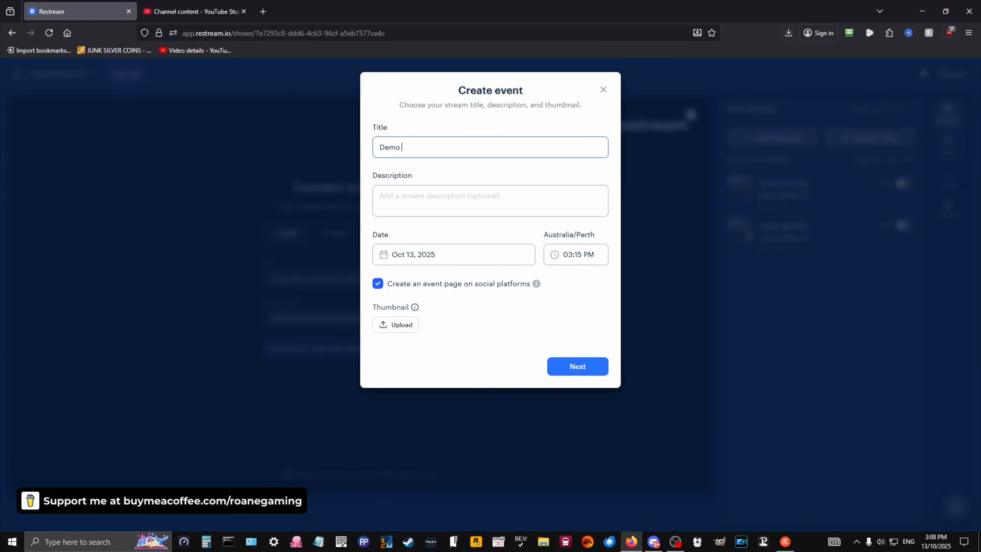
text( Stream)
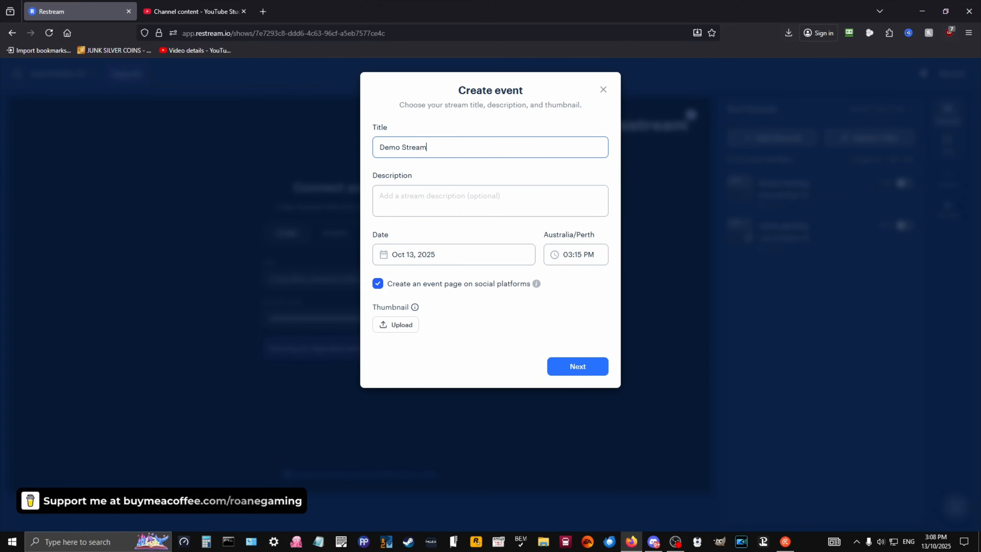
key(ctrl+a)
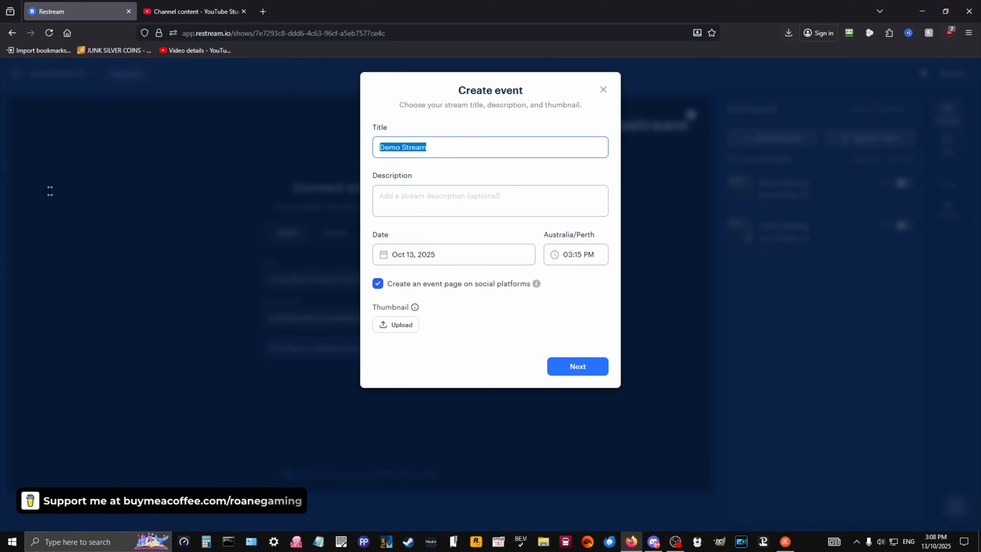
text(Demo Stream)
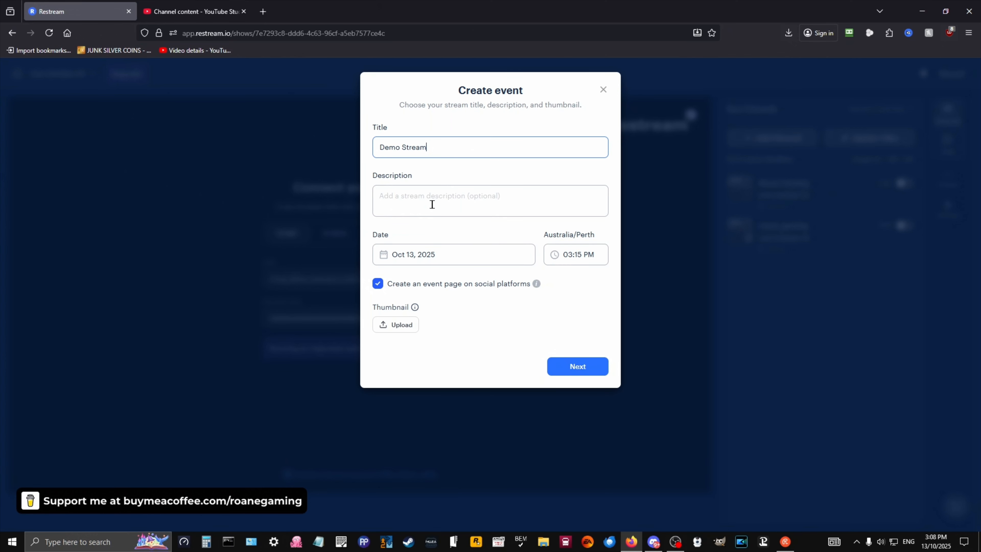
text(Demo)
click(422, 189)
text(De)
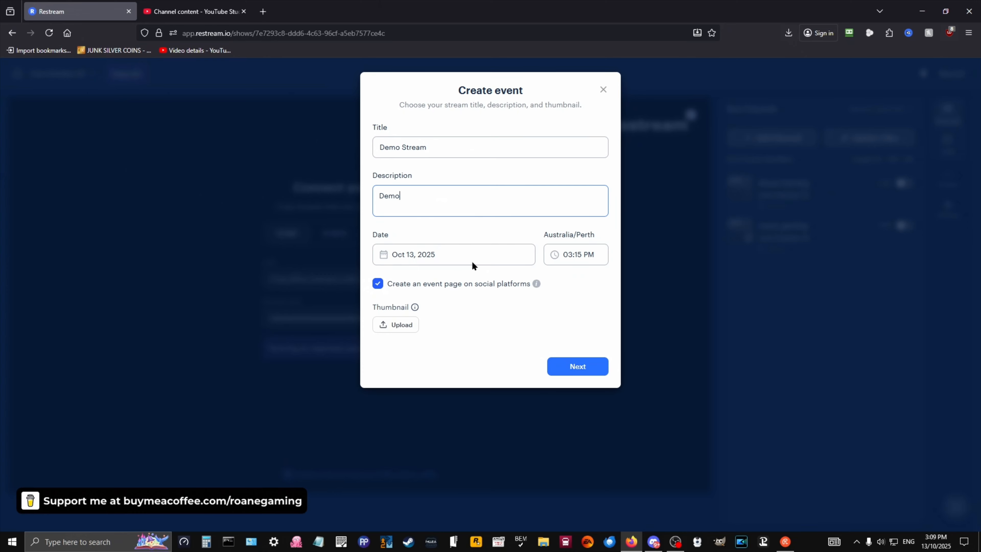
click(584, 256)
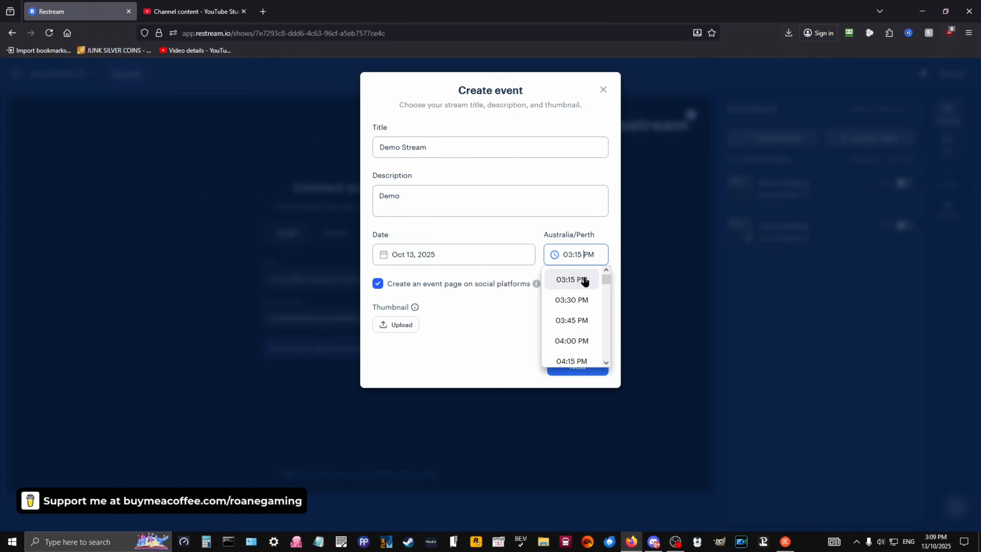
click(583, 341)
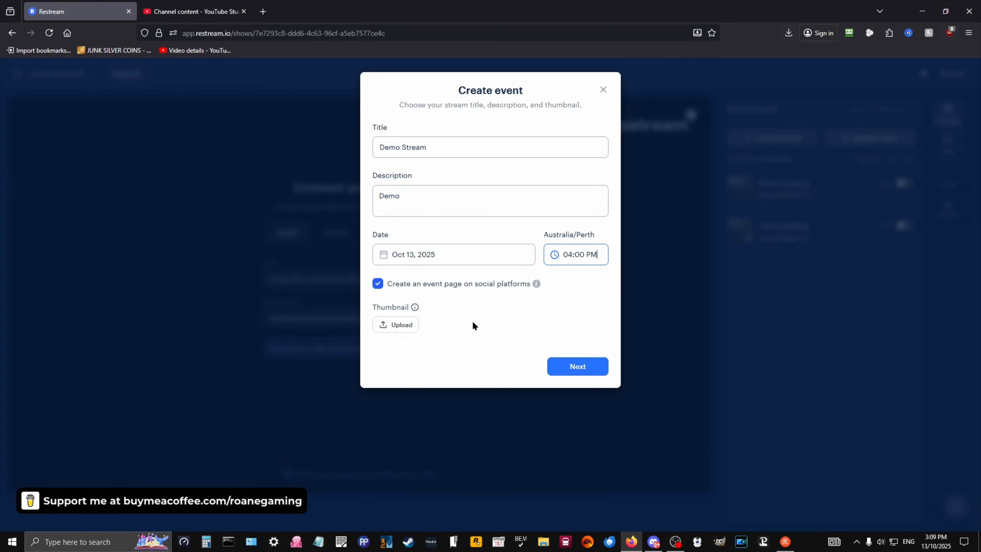
- Upload rgbargycircle.png as the event thumbnail with the default crop and continue to the channel selection
click(399, 328)
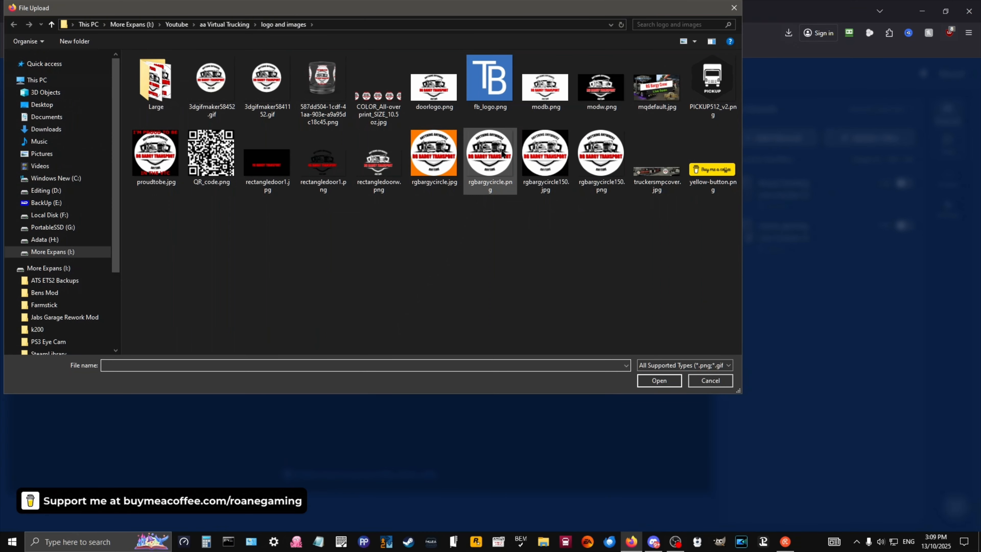
click(490, 152)
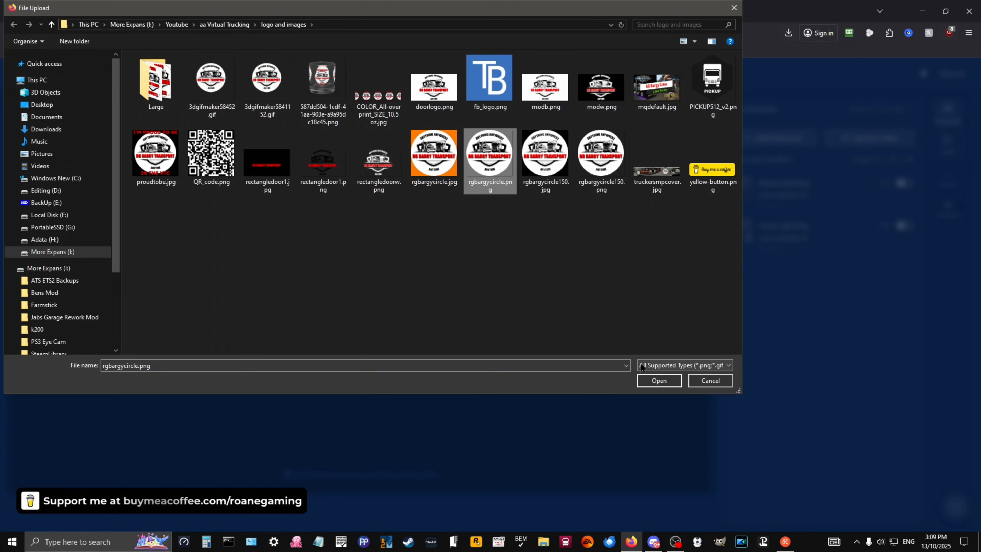
click(659, 380)
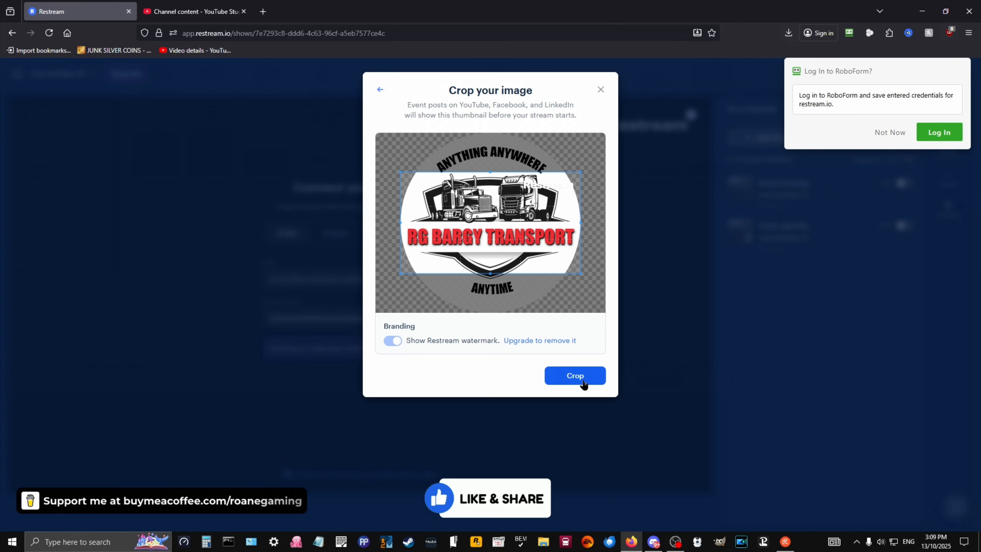
click(594, 375)
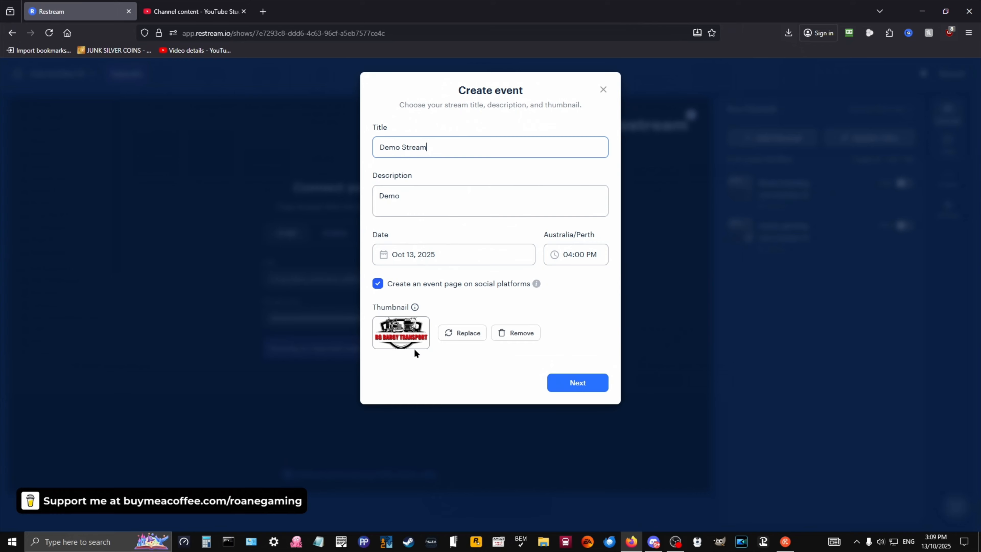
click(582, 385)
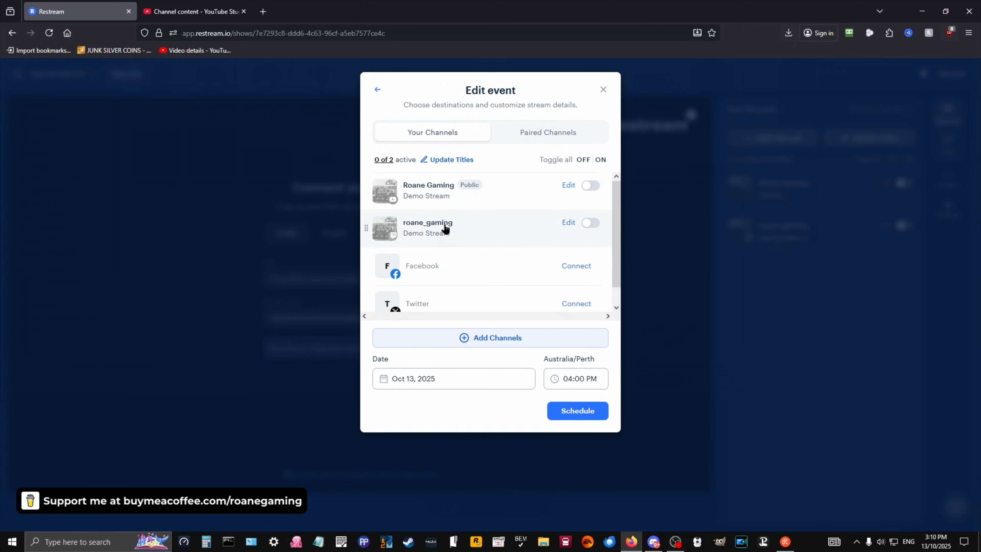
- Edit the YouTube channel's event post, choosing the Gaming category and leaving privacy on Public
click(569, 187)
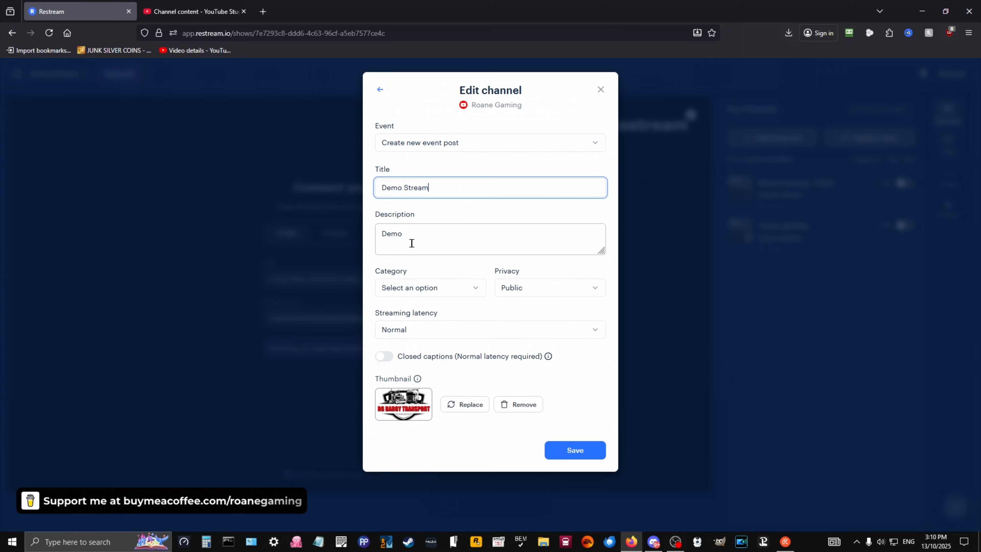
click(476, 291)
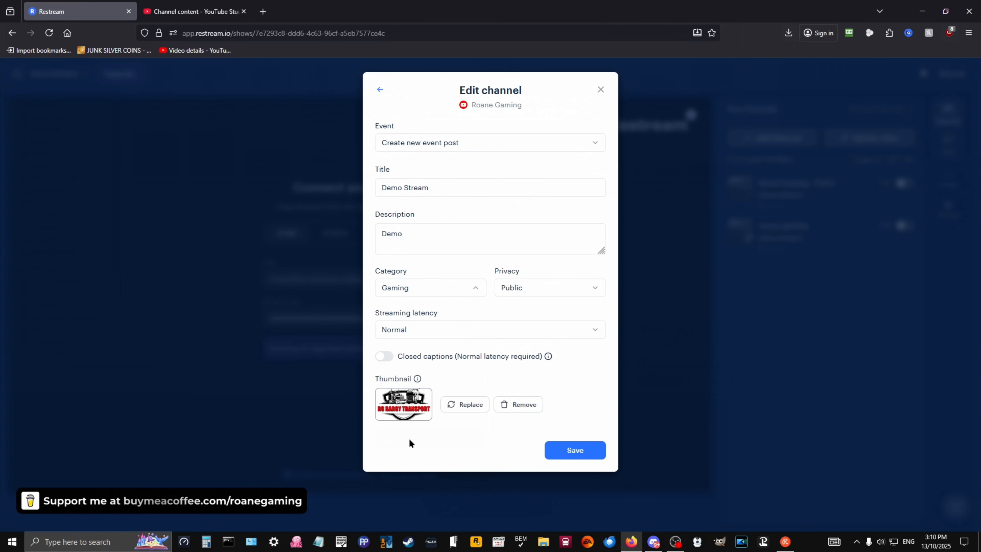
click(409, 438)
click(574, 293)
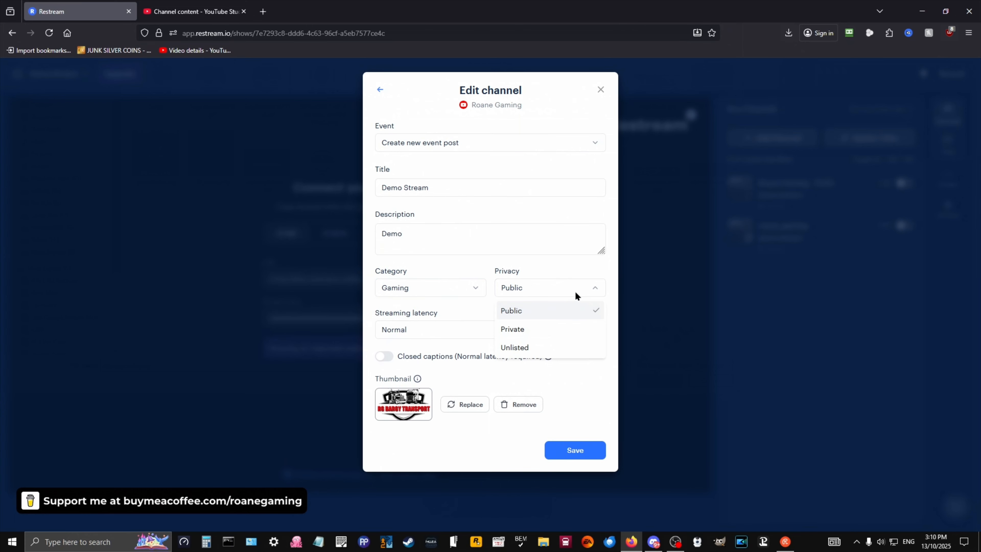
click(550, 289)
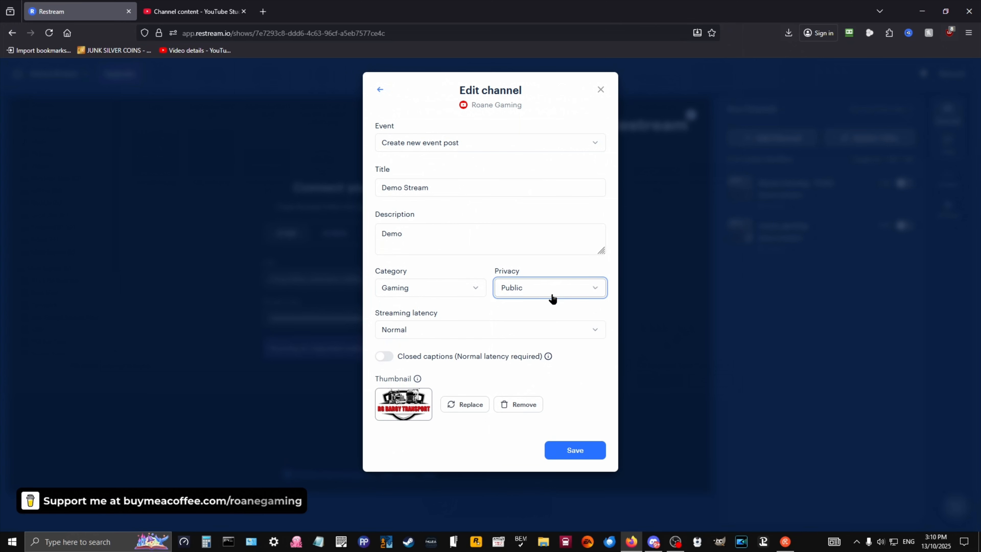
- Save the YouTube channel's settings with Low streaming latency and enable that channel for the event
click(449, 332)
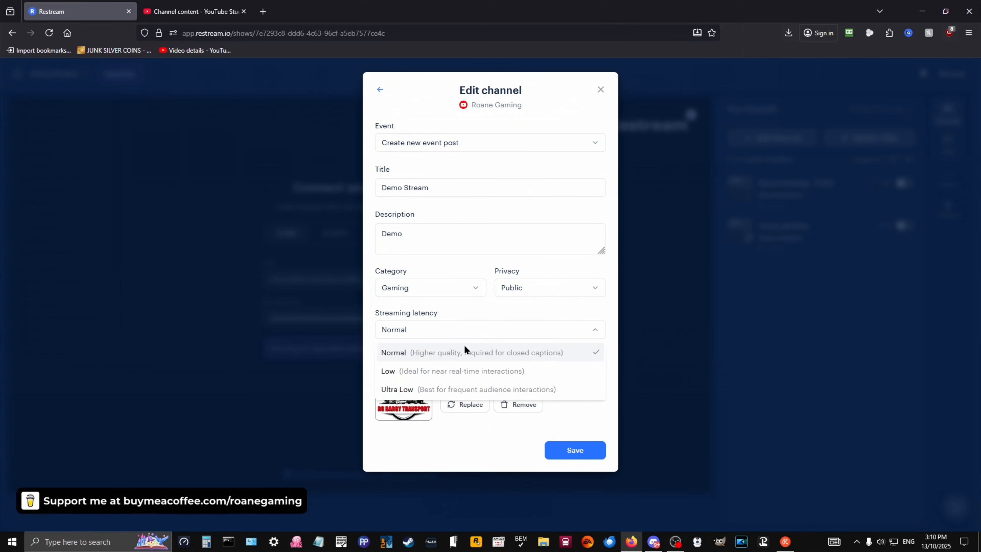
click(424, 372)
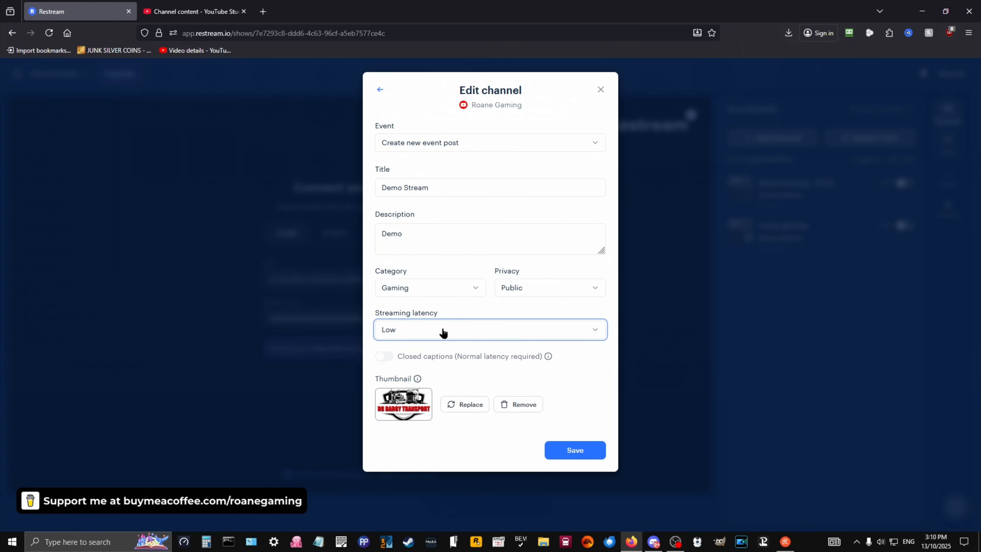
click(478, 330)
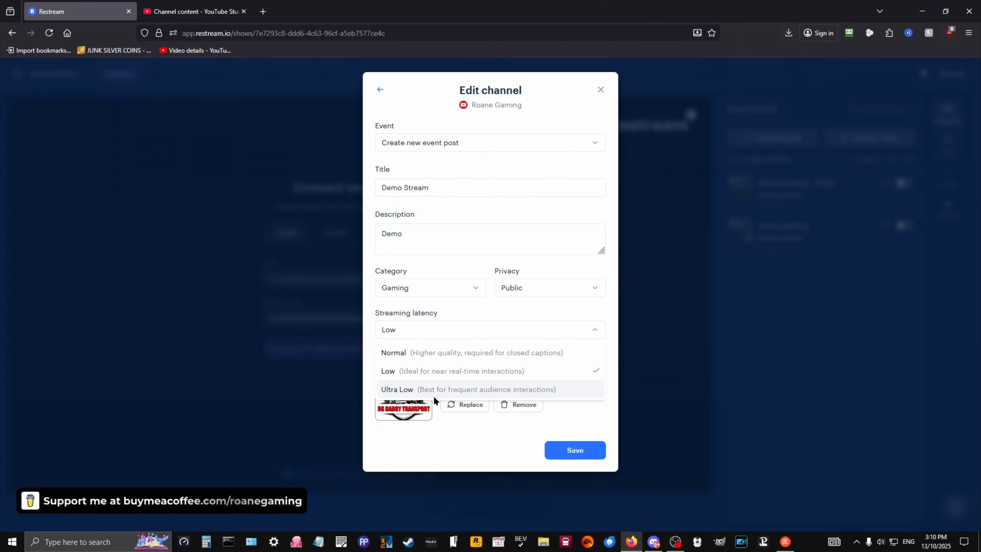
click(436, 371)
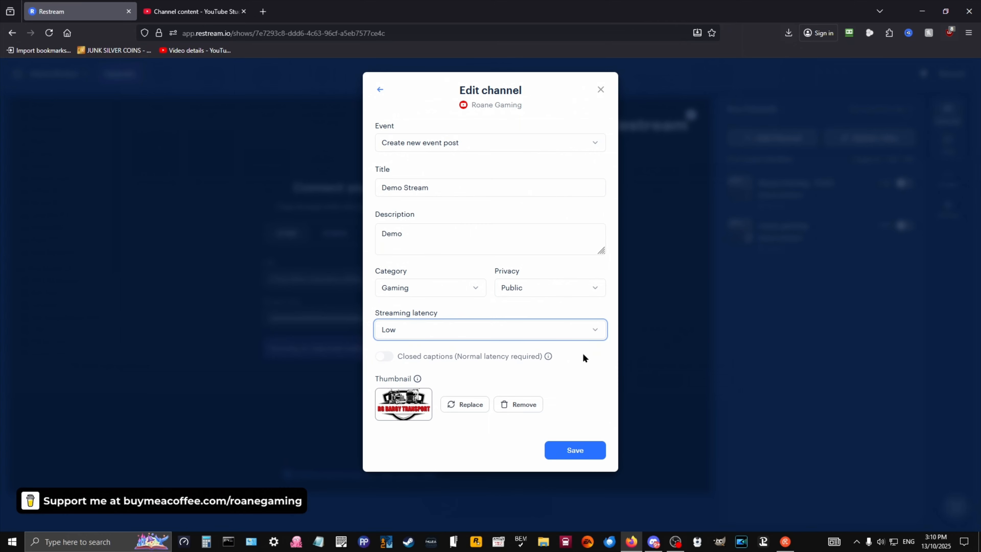
click(449, 335)
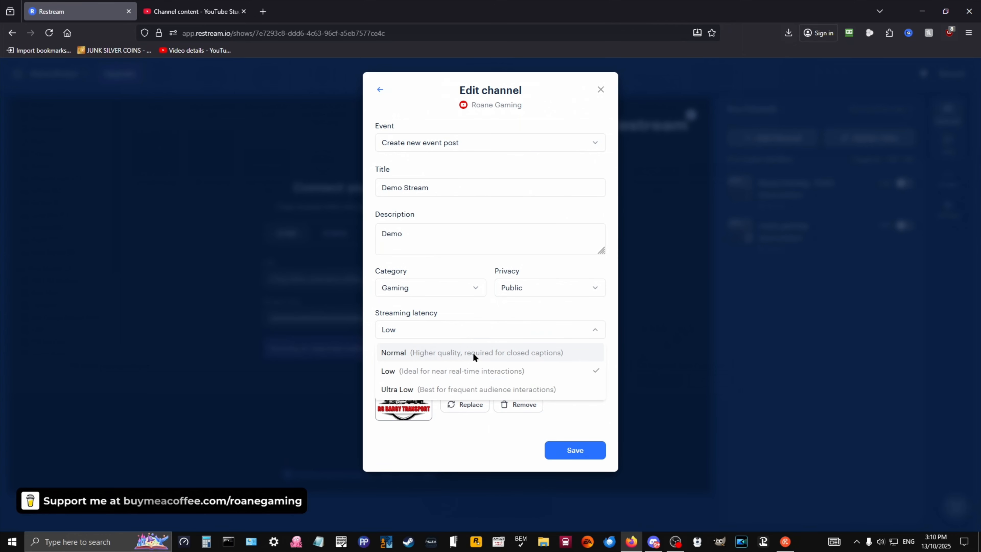
click(474, 372)
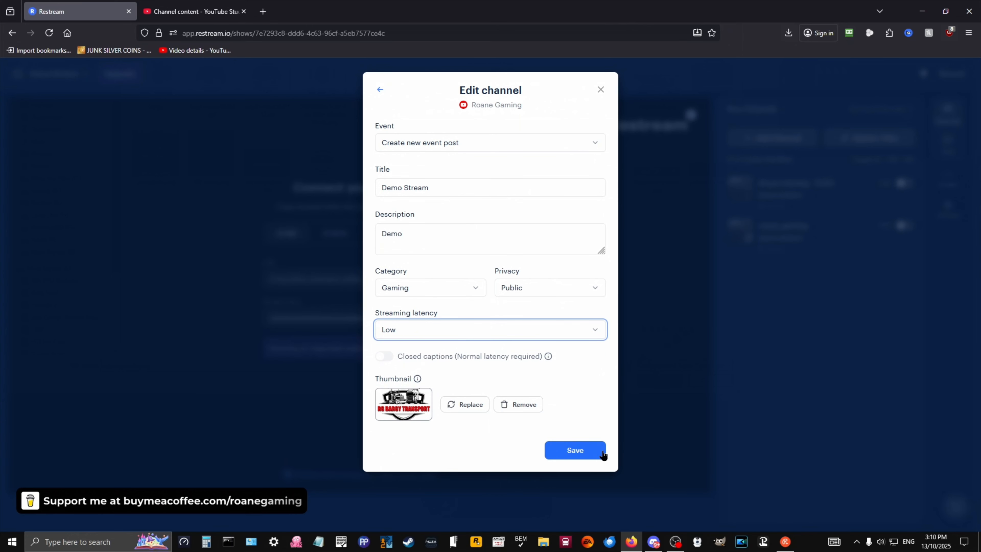
click(562, 454)
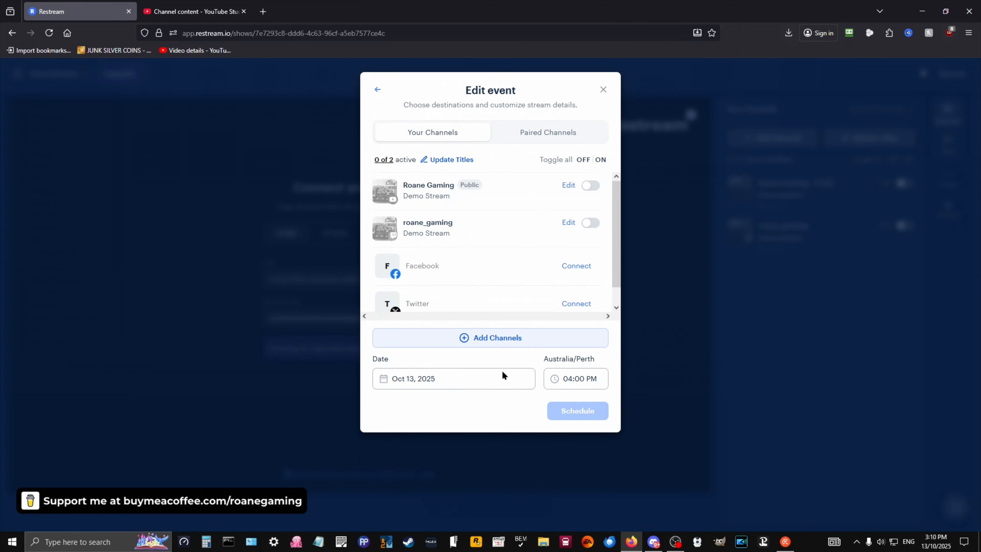
click(591, 186)
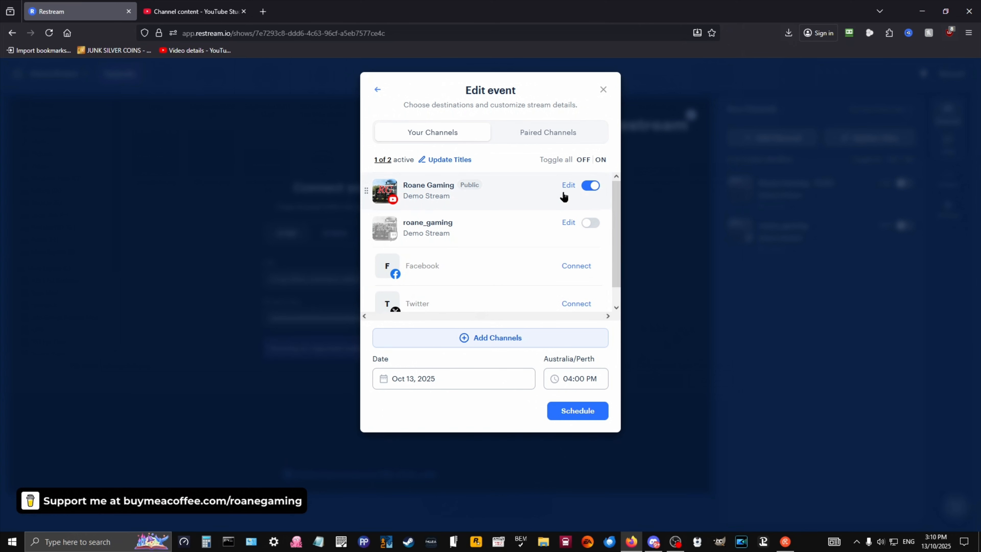
- Edit the Twitch channel's stream details to use the American Truck Simulator category and save them
click(568, 223)
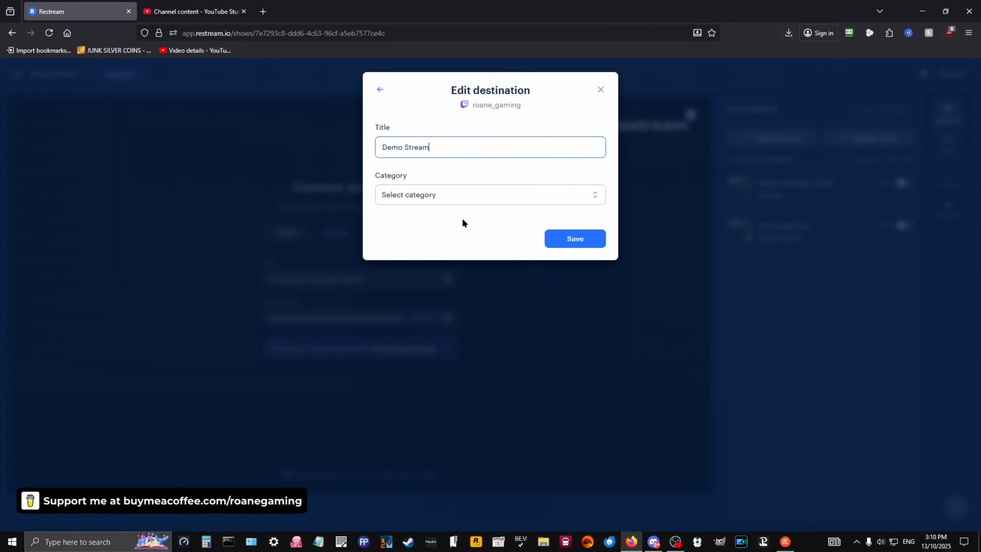
click(513, 200)
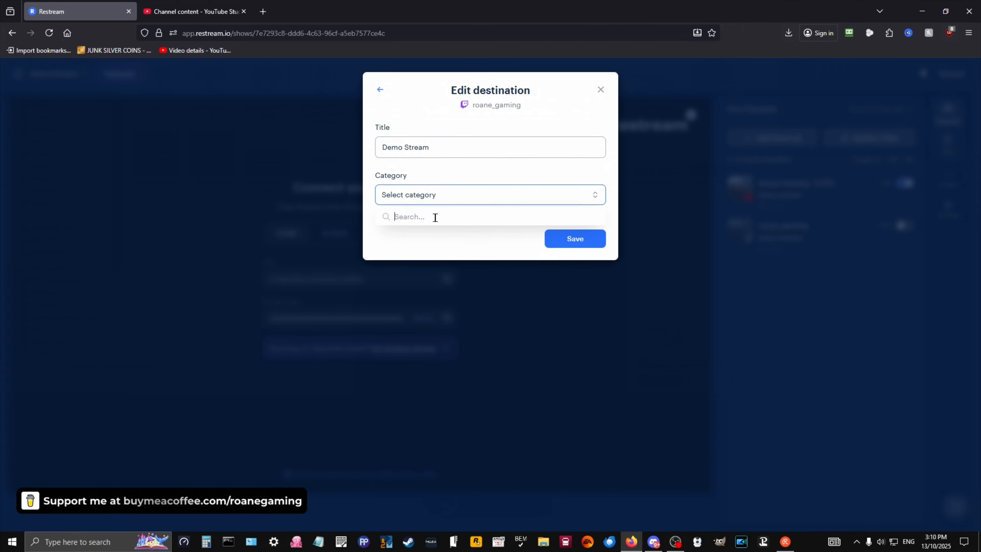
text(ats)
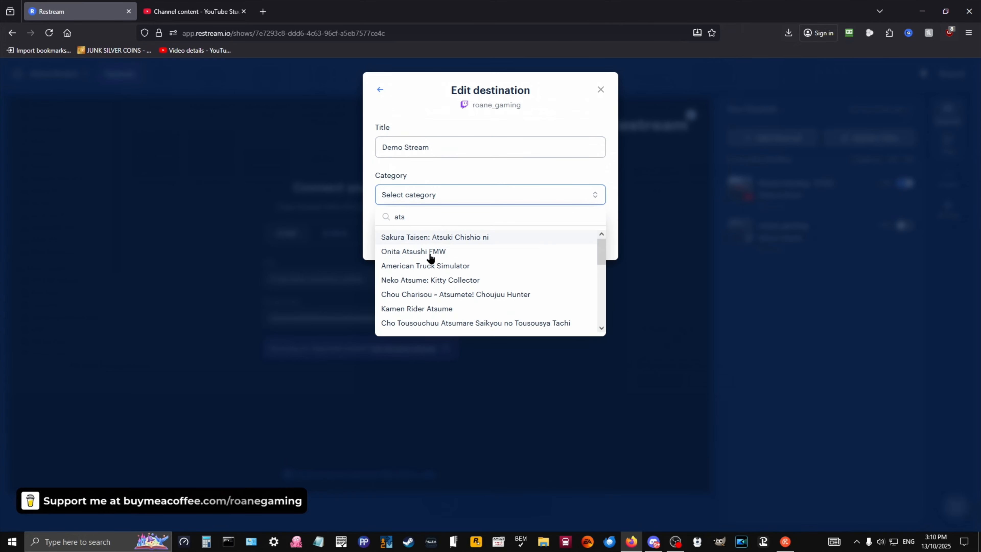
click(436, 273)
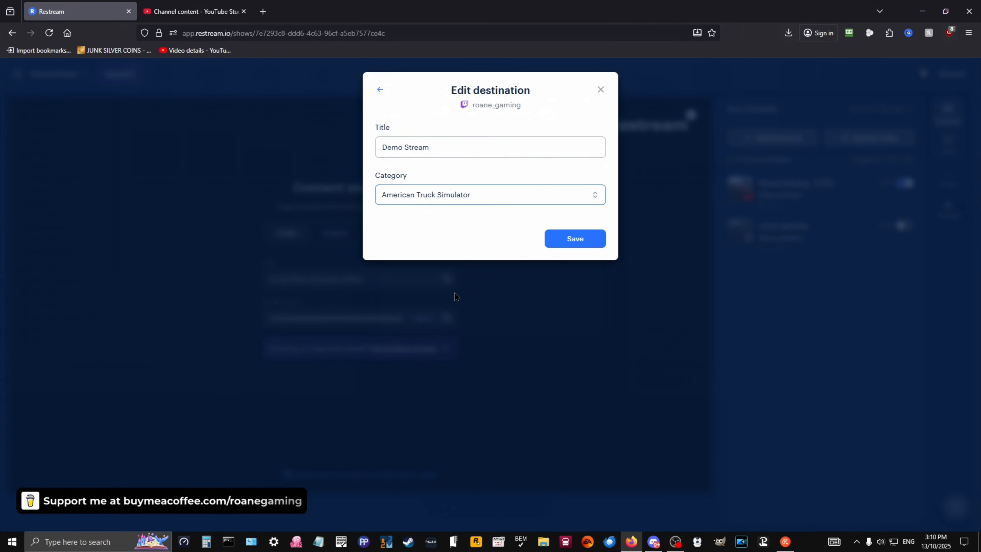
click(573, 246)
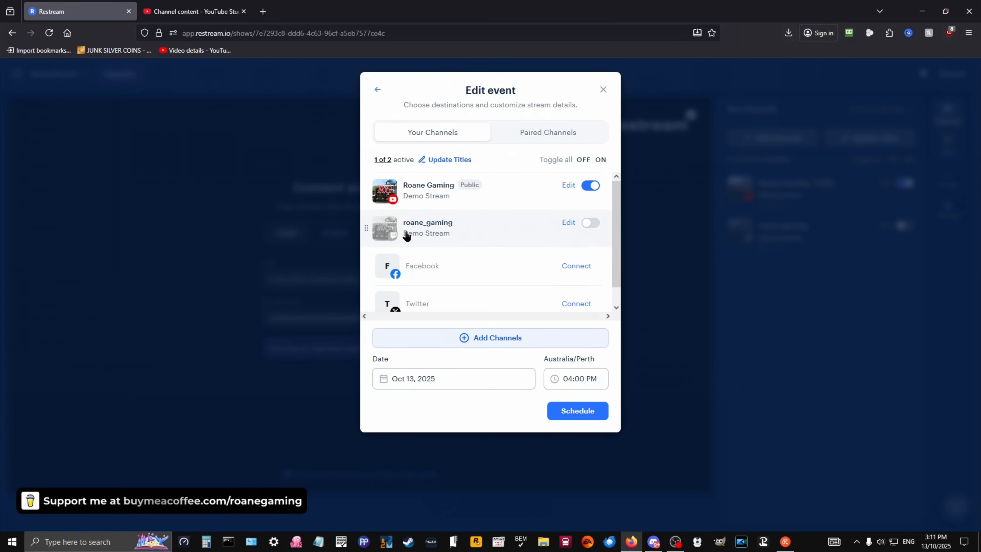
- Enable the Twitch channel as a destination and schedule the event for Oct 13, 2025 at 04:00 PM
click(585, 225)
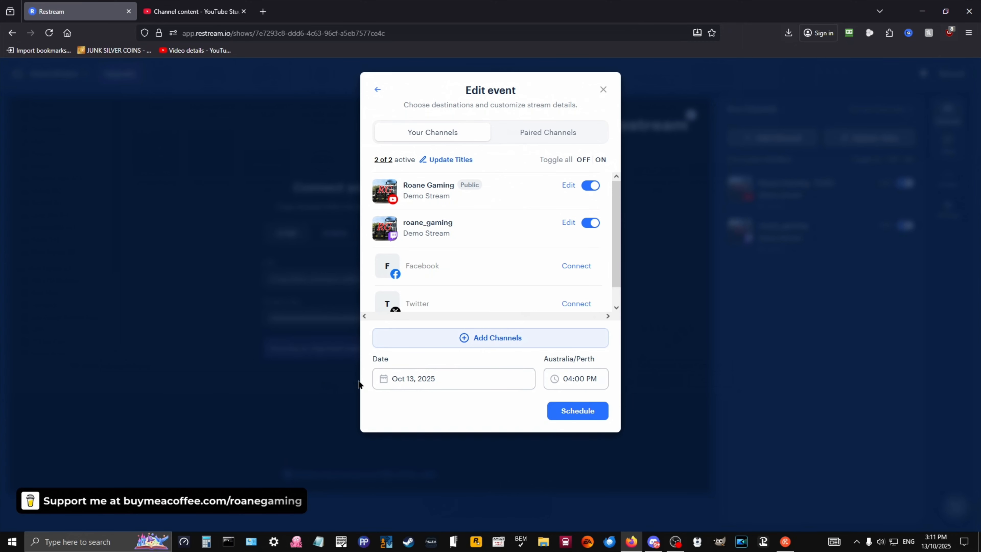
click(579, 412)
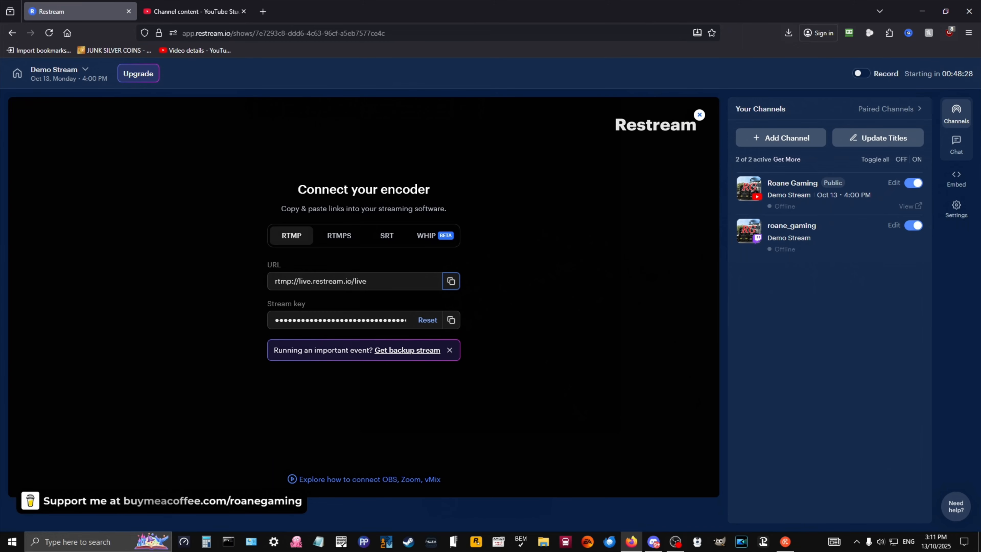
- Switch to OBS Studio and open its Stream settings
click(567, 470)
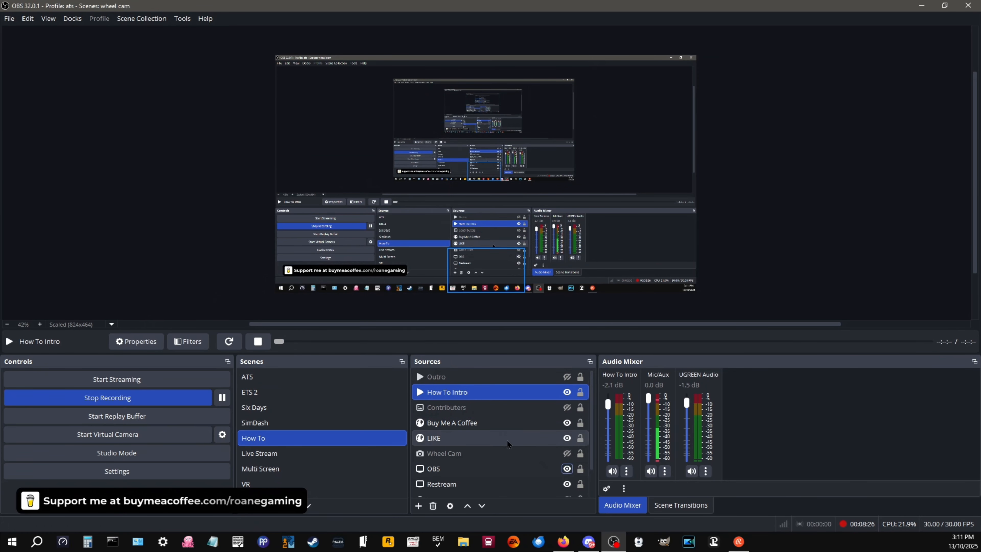
click(7, 23)
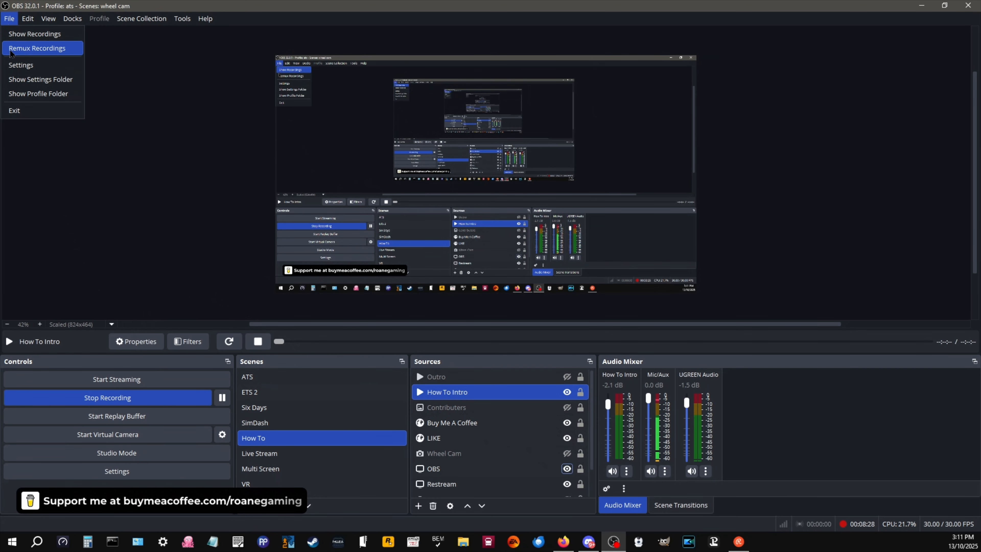
click(13, 69)
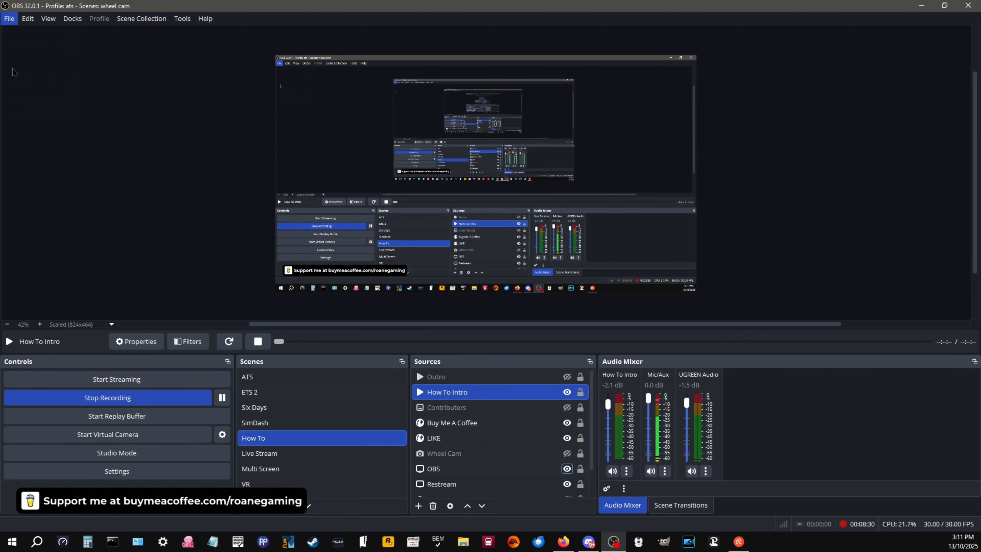
click(286, 135)
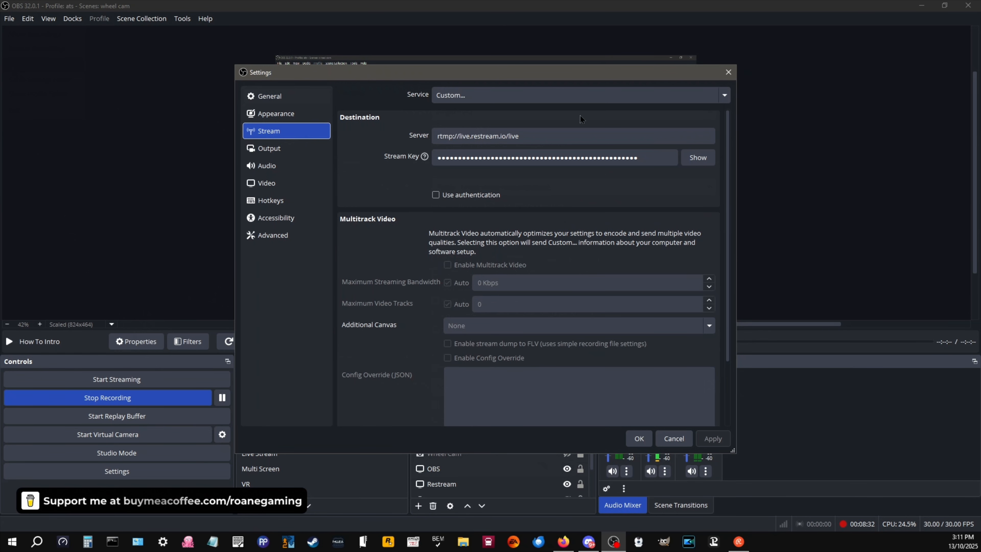
- Try Restream.io as the streaming service and return to the Custom service
click(707, 94)
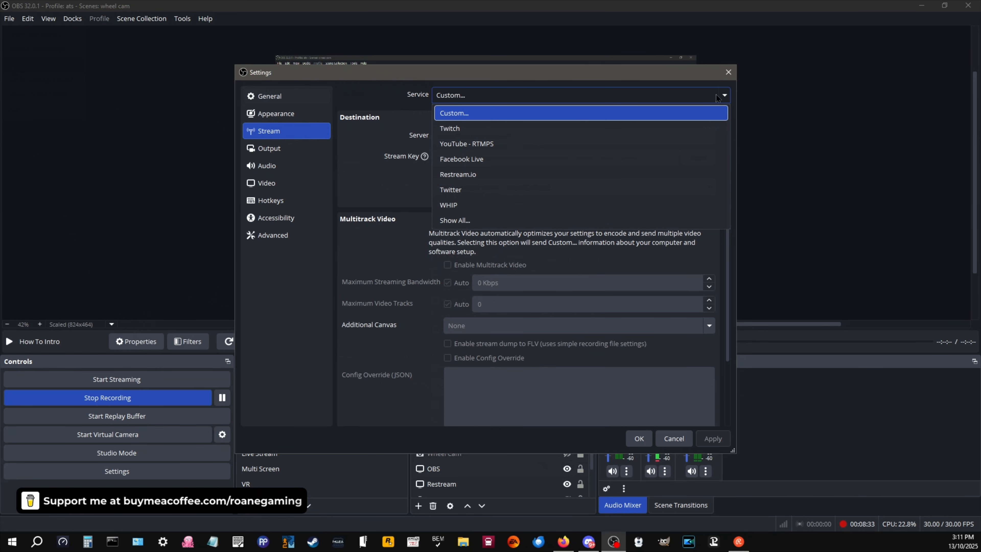
click(526, 180)
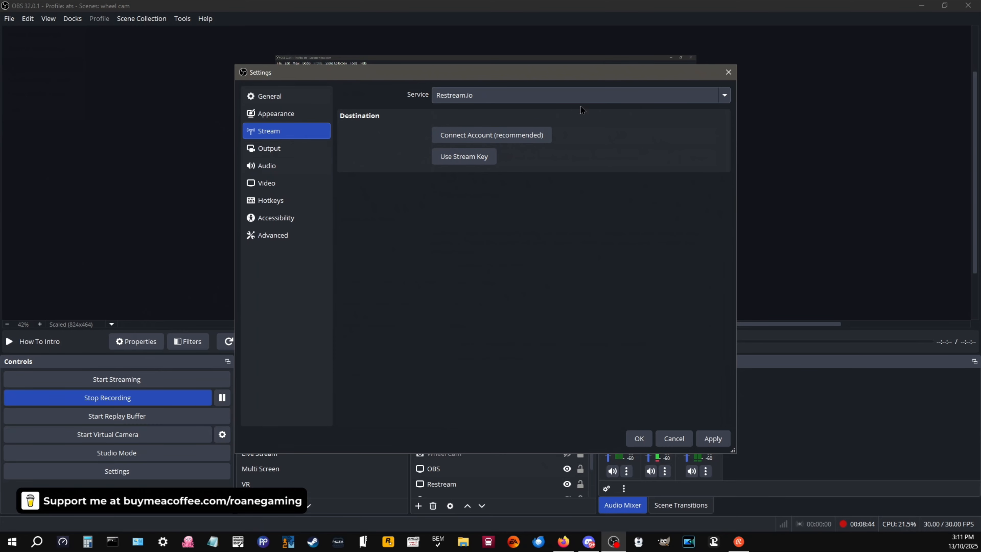
click(722, 100)
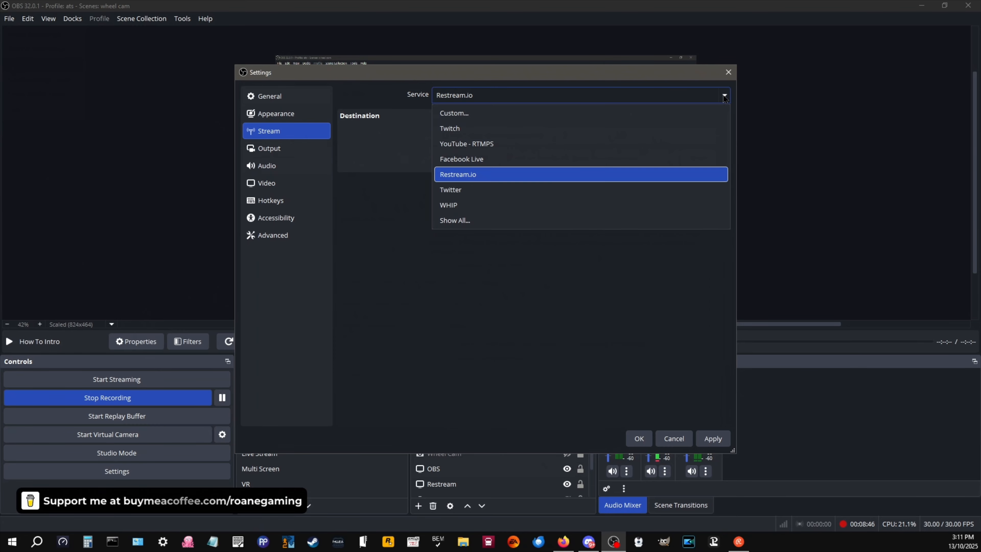
click(510, 113)
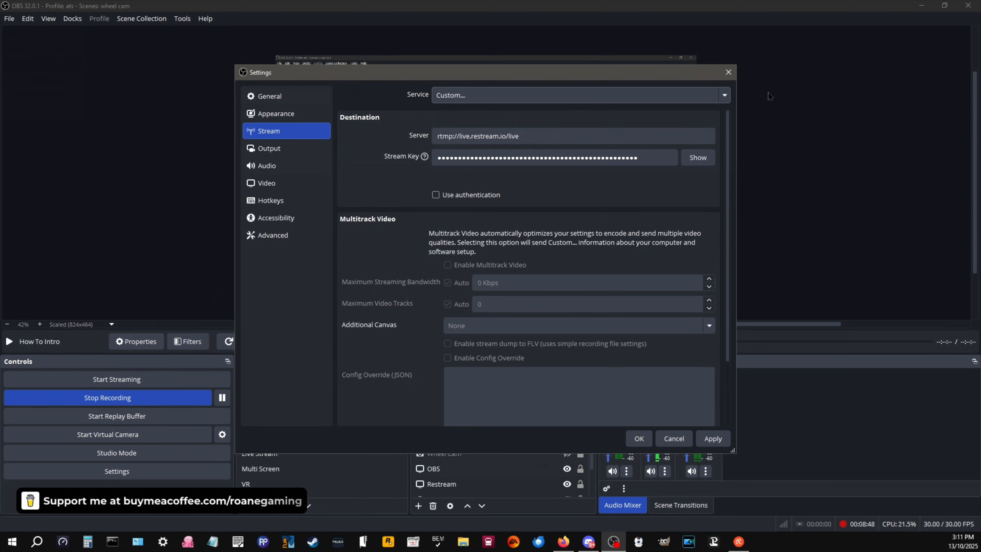
click(721, 96)
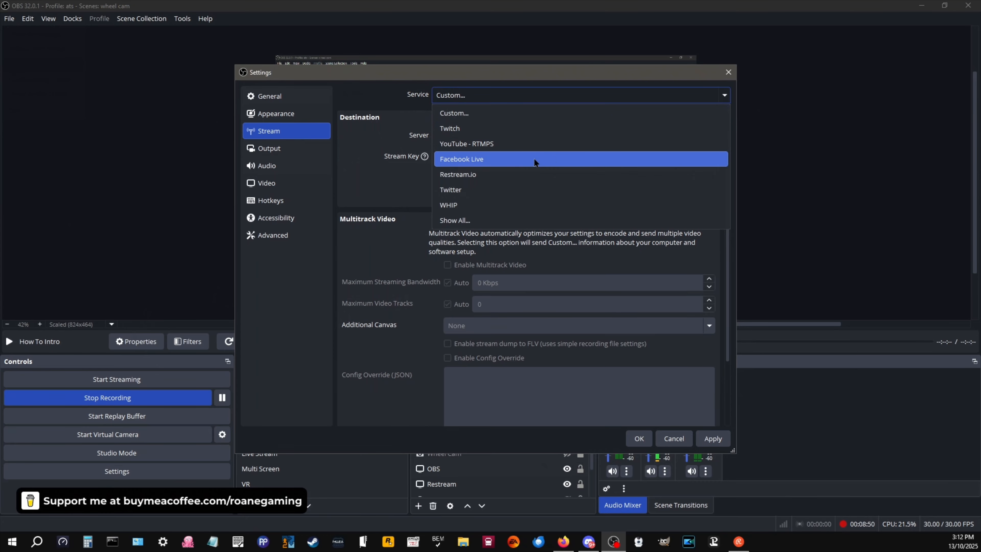
click(501, 174)
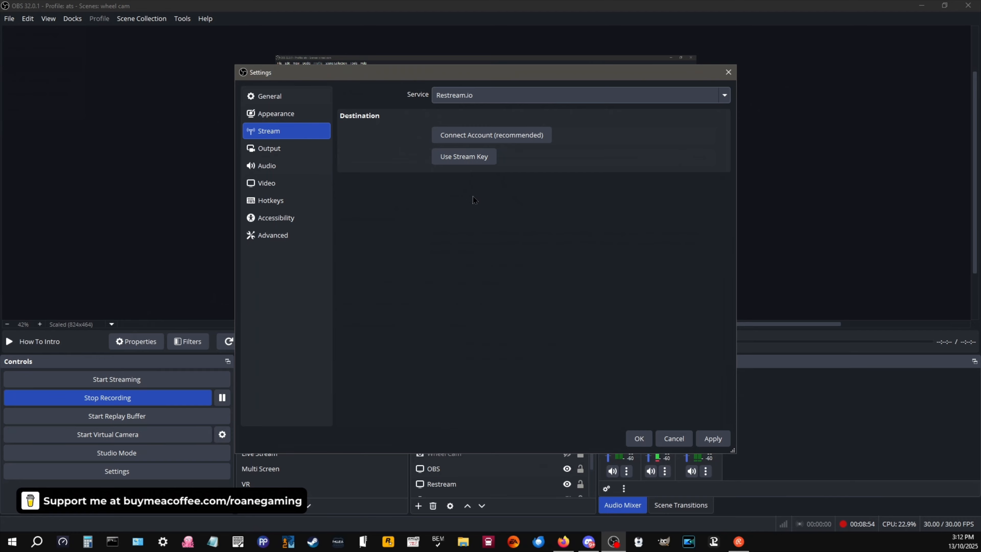
click(727, 95)
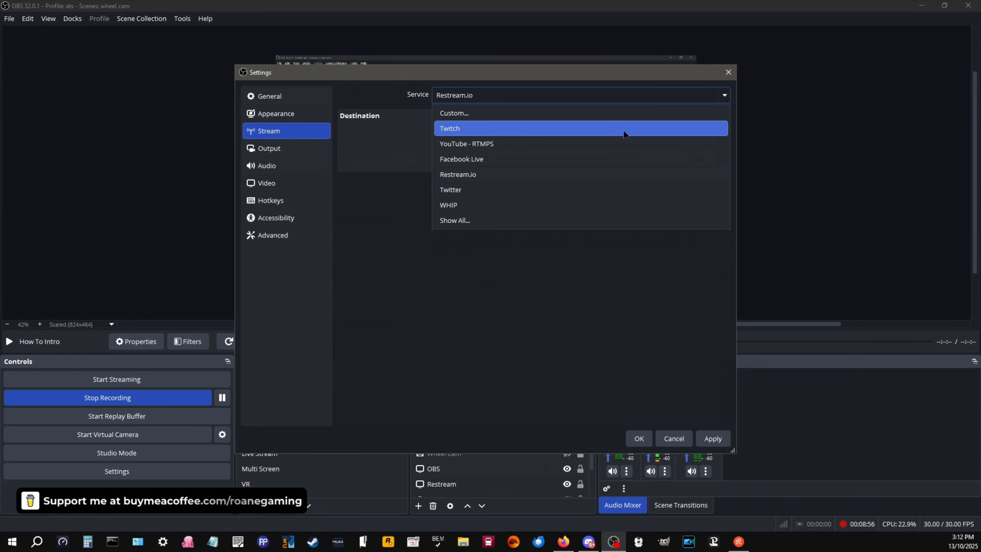
click(562, 115)
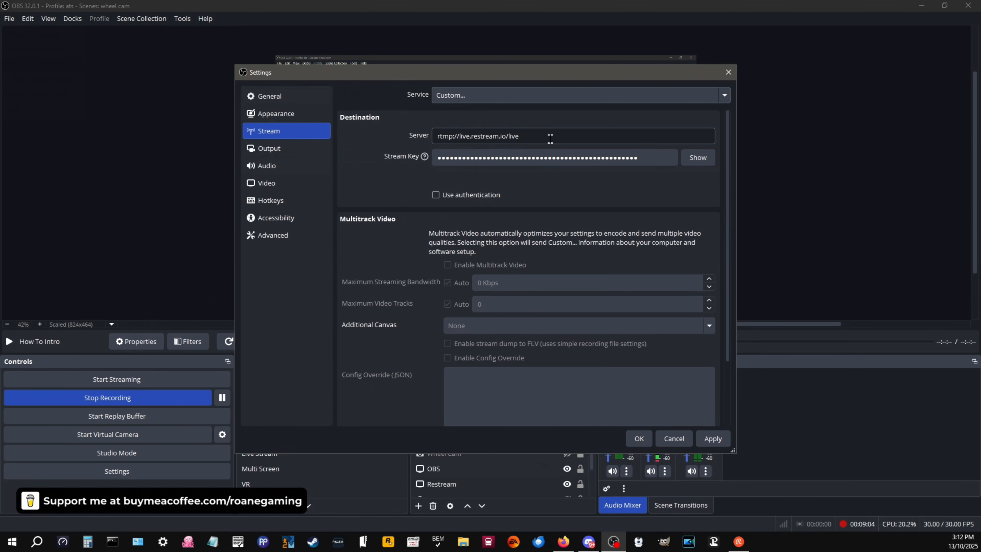
- Replace the custom server address with Restream's URL rtmp://live.restream.io/live and confirm the settings
drag(530, 135, 437, 136)
key(ctrl+c)
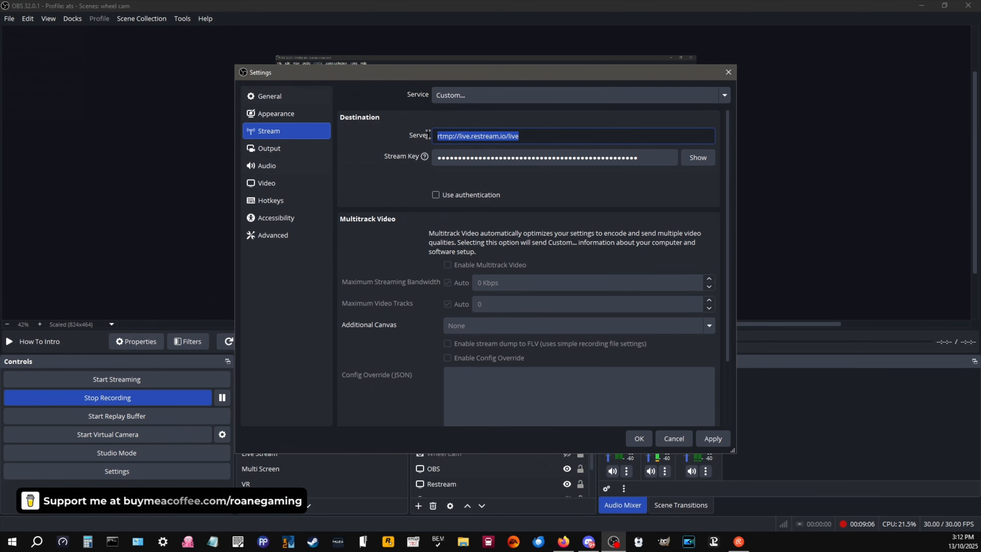
right_click(470, 143)
click(496, 207)
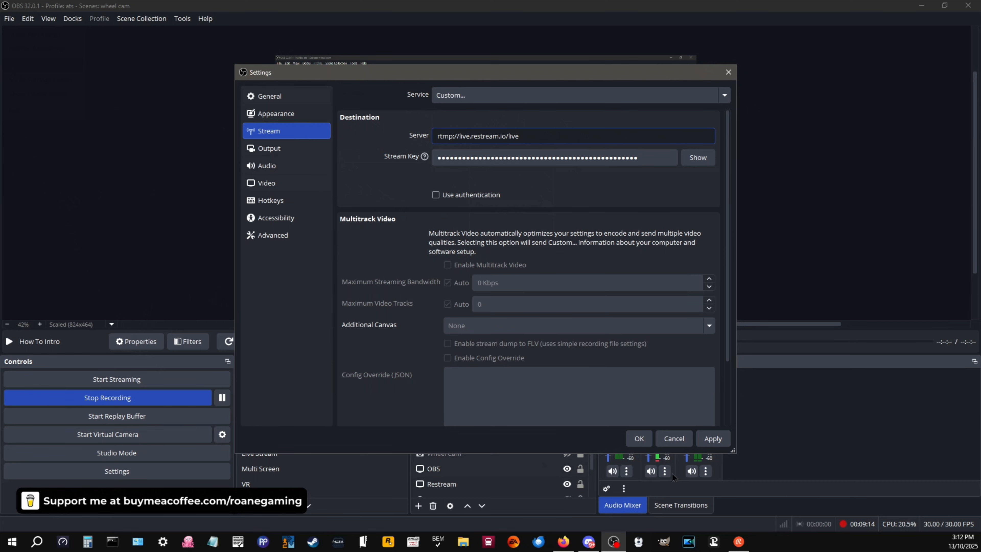
click(640, 439)
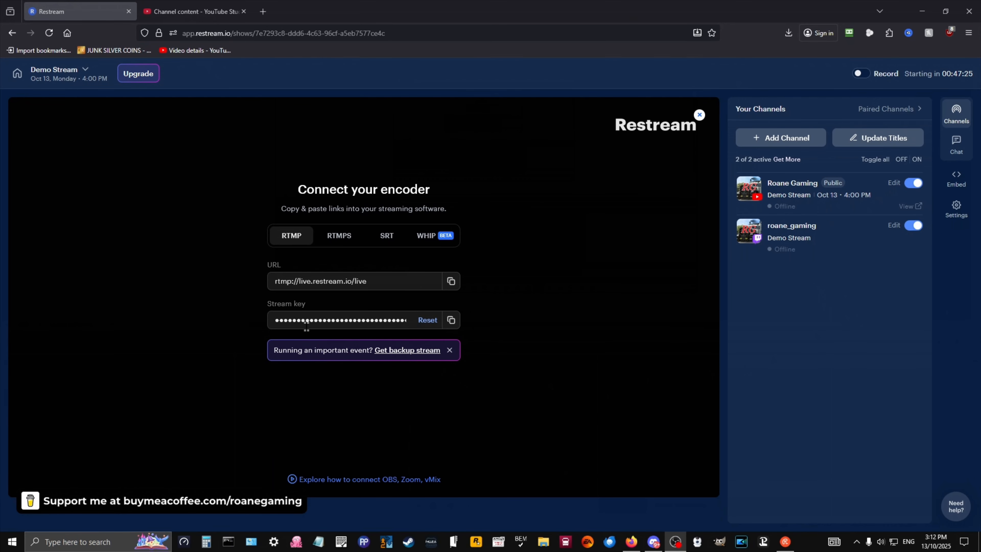
- Copy the stream key from Restream, paste it over the existing stream key in OBS Studio's Stream settings, and apply it
click(453, 323)
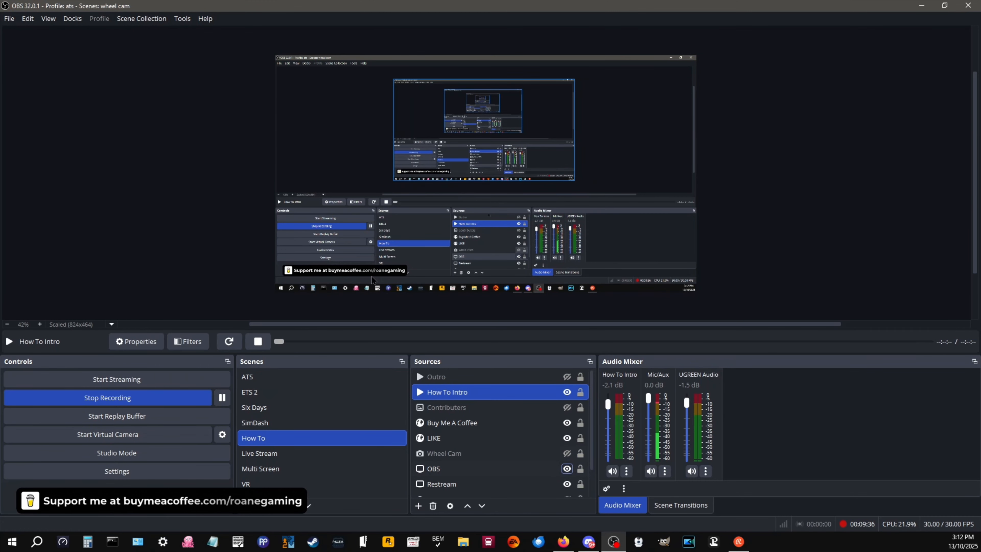
click(8, 18)
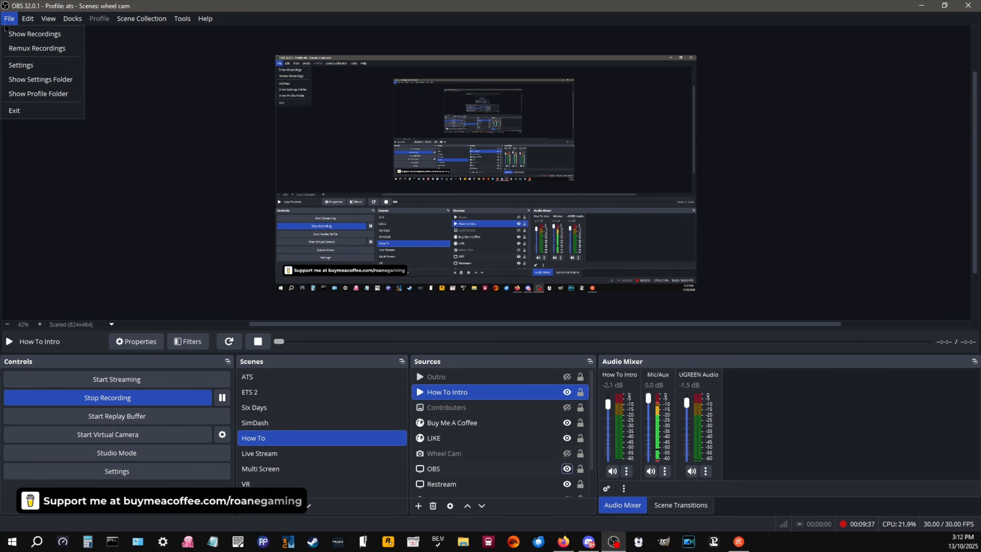
click(17, 66)
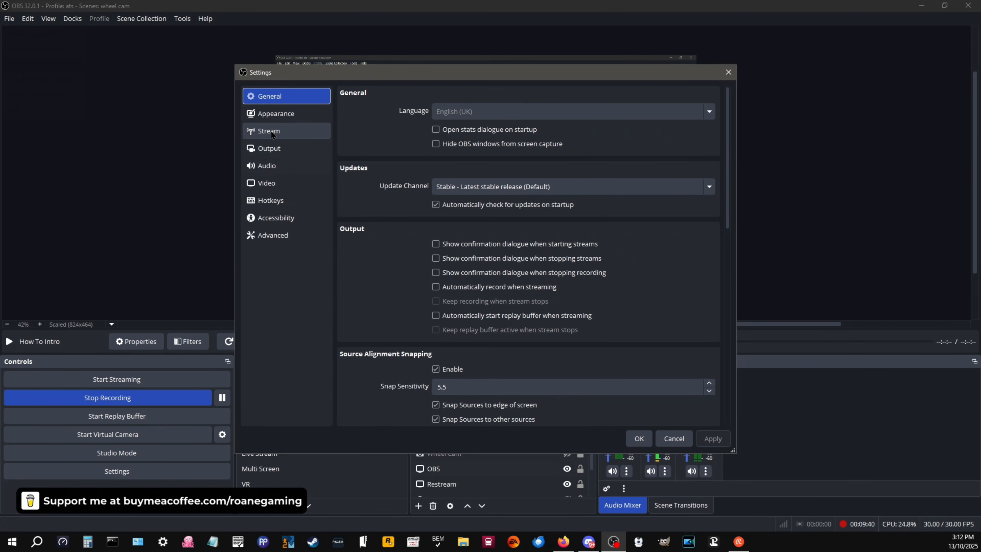
click(271, 133)
drag(657, 158, 415, 161)
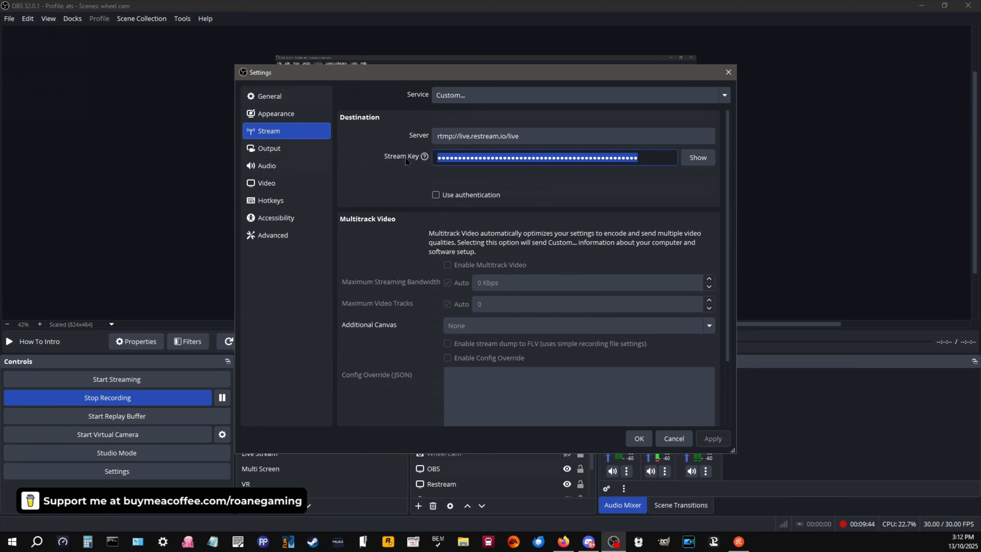
key(BackSpace)
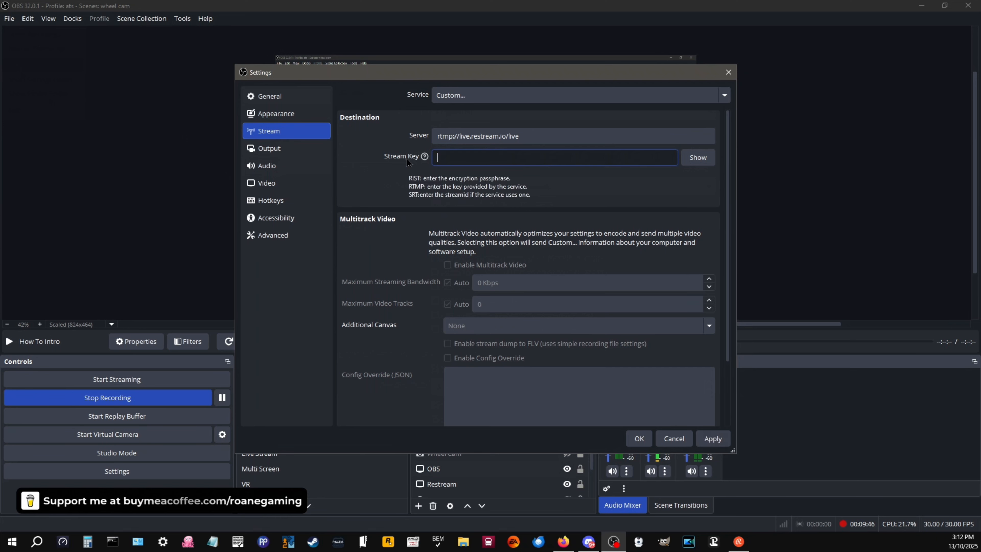
right_click(482, 158)
click(515, 225)
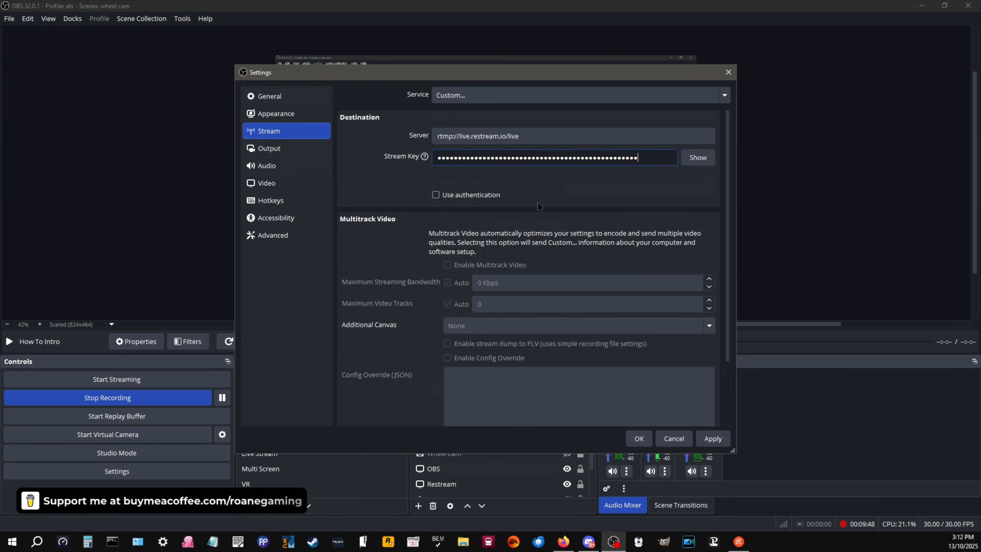
click(713, 438)
click(640, 439)
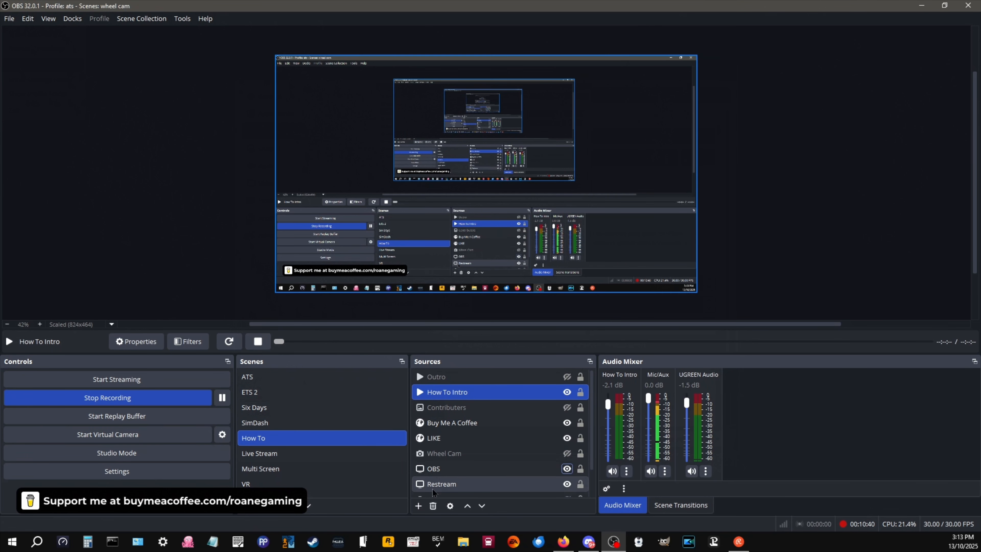
- In YouTube Studio, open the details of the upcoming Demo Stream and check its title, description, schedule, thumbnail and visibility
scroll(490, 441, down, 2)
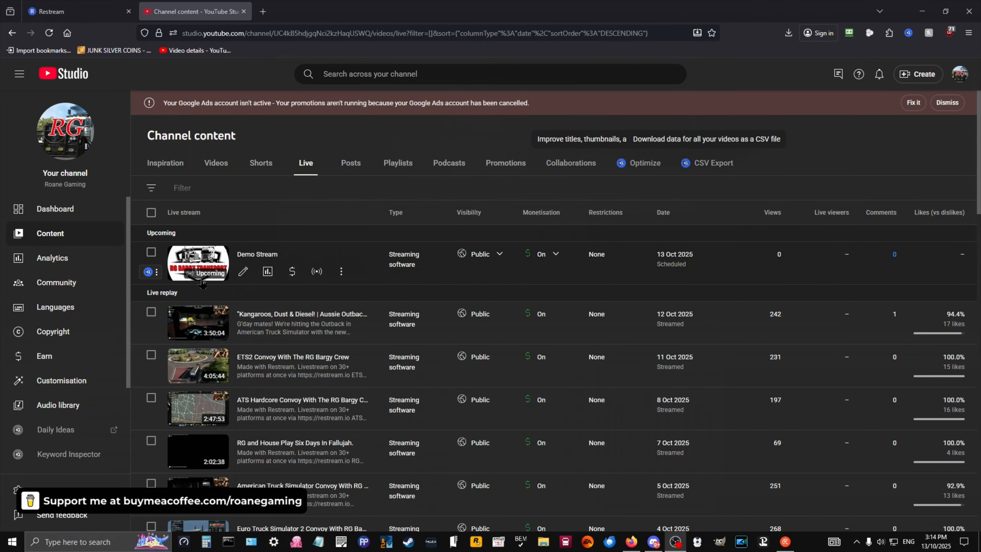
click(242, 271)
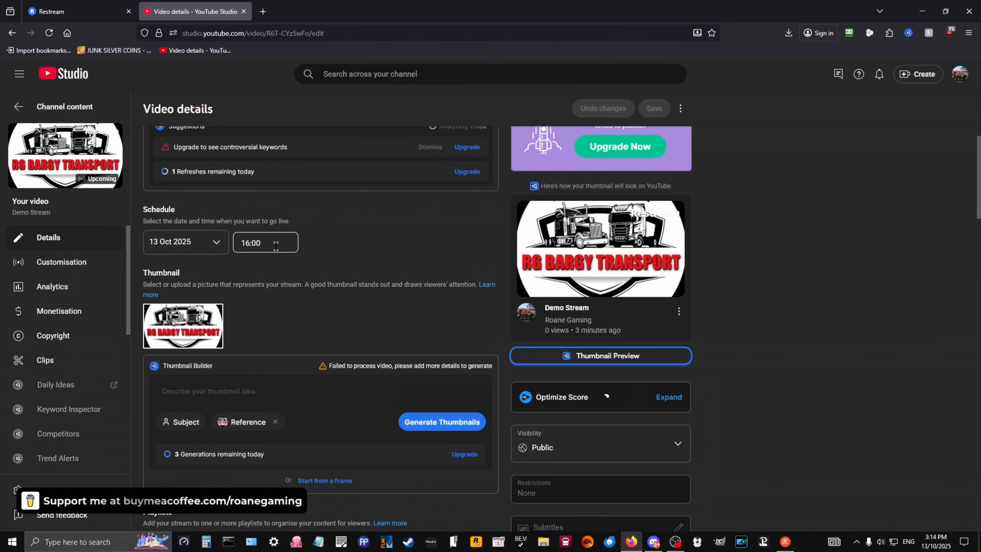
scroll(398, 276, up, 6)
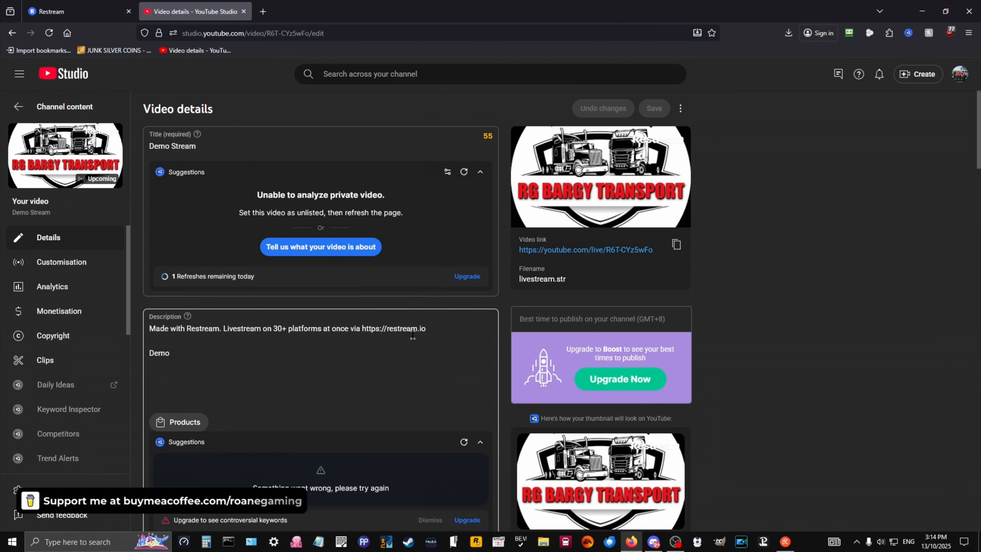
scroll(339, 367, down, 5)
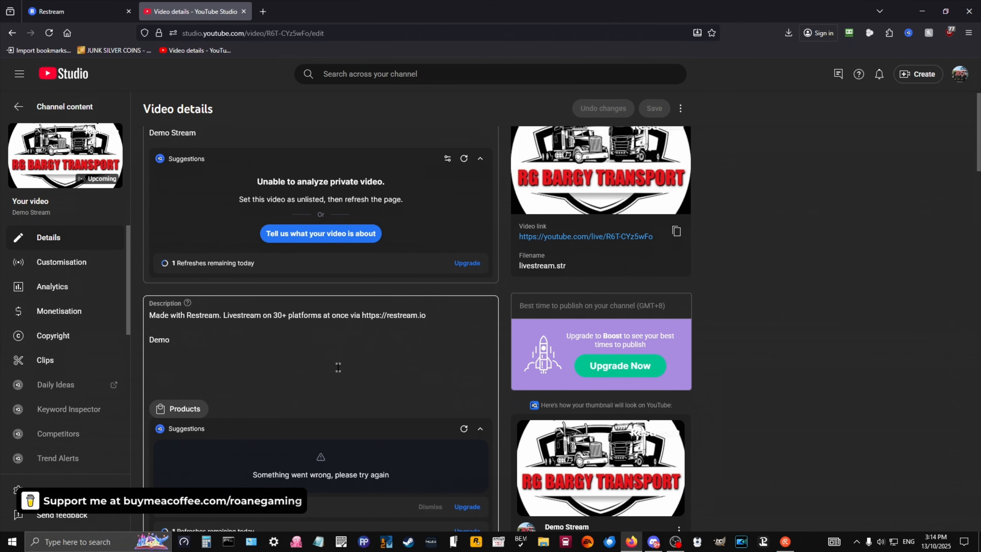
scroll(338, 373, down, 3)
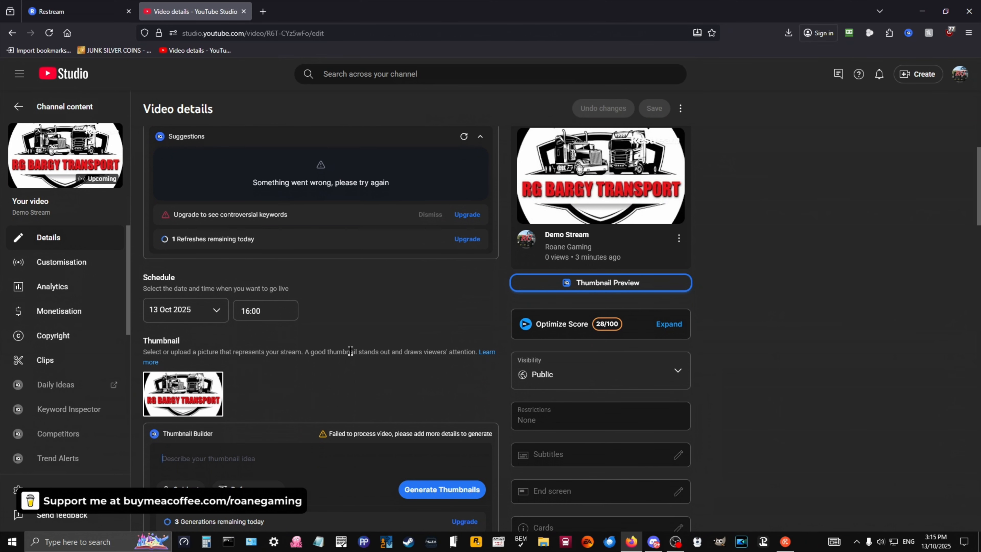
scroll(349, 345, down, 1)
scroll(179, 361, down, 5)
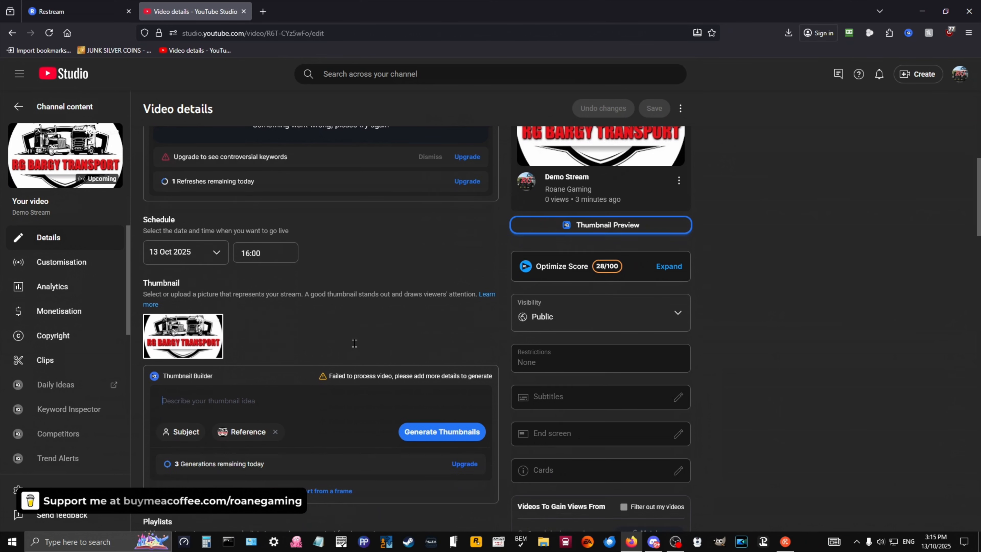
- Add the upcoming Demo Stream to the Live Stream playlist
click(301, 377)
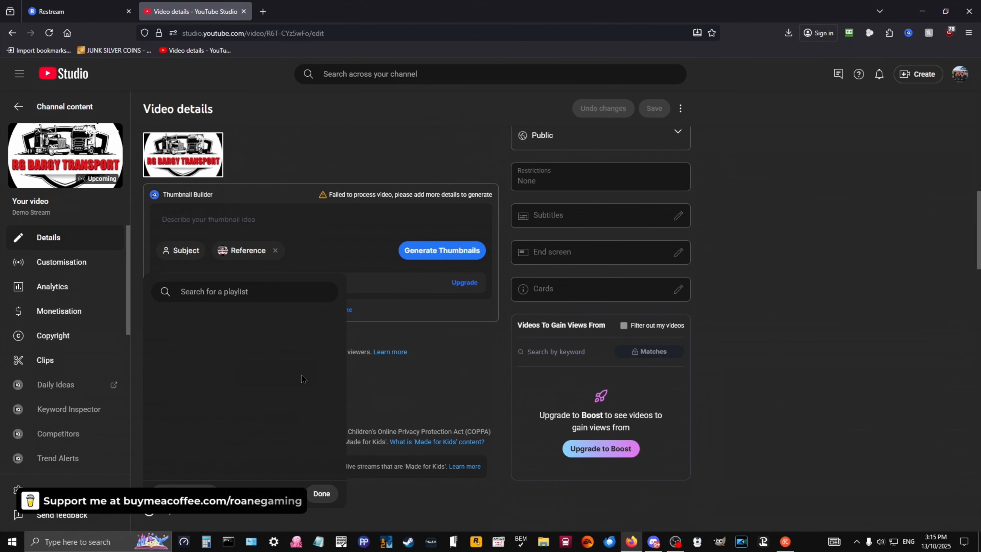
click(161, 324)
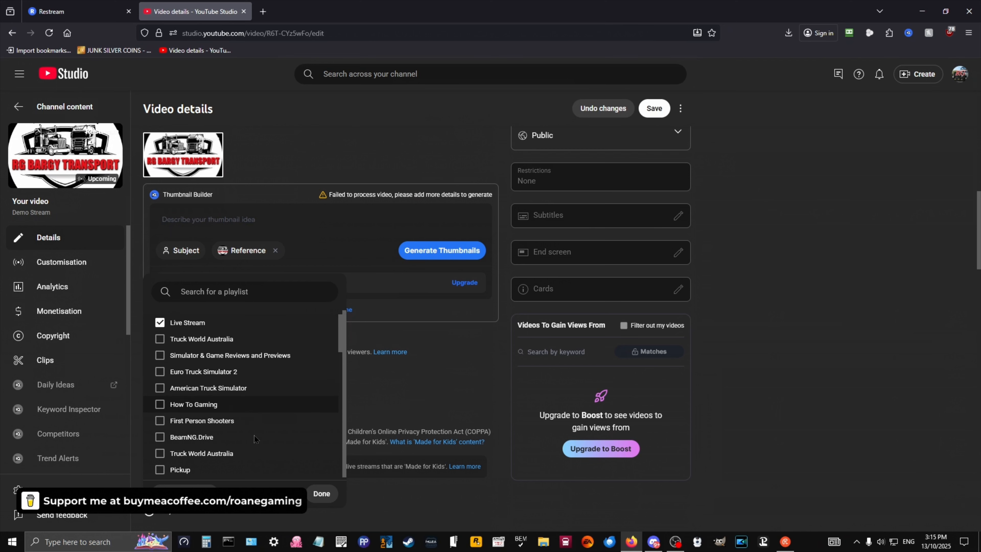
click(330, 495)
- Set the stream's altered content declaration to No
scroll(428, 390, down, 4)
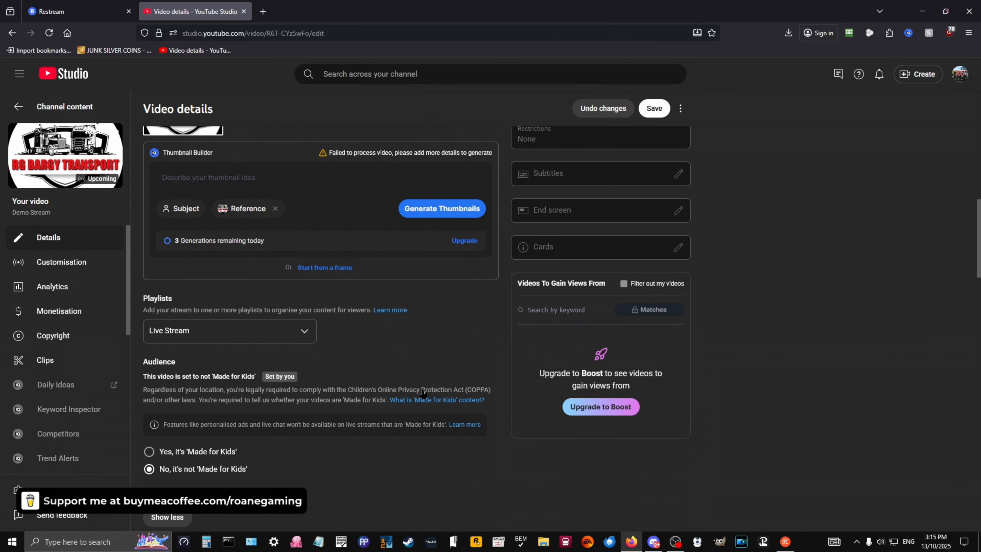
scroll(417, 397, down, 4)
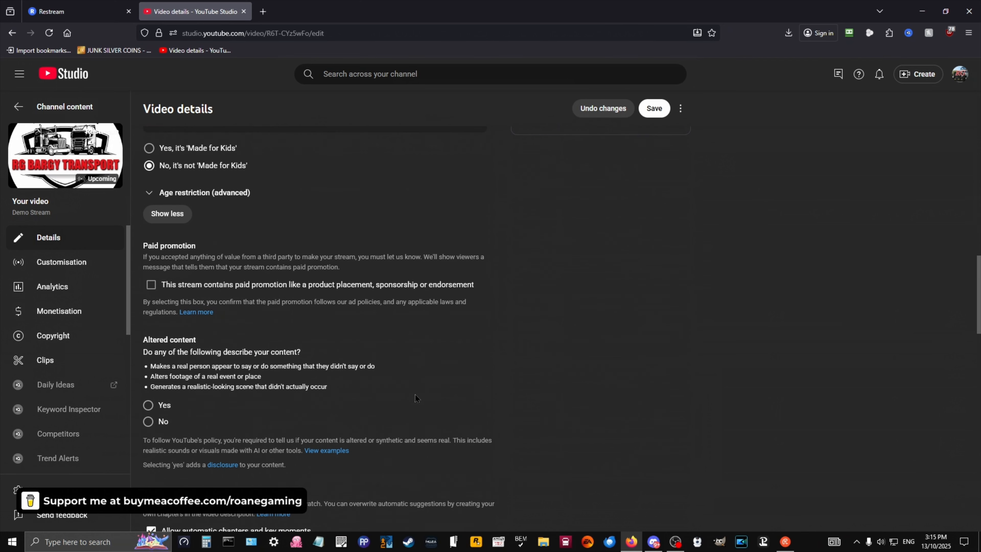
click(148, 422)
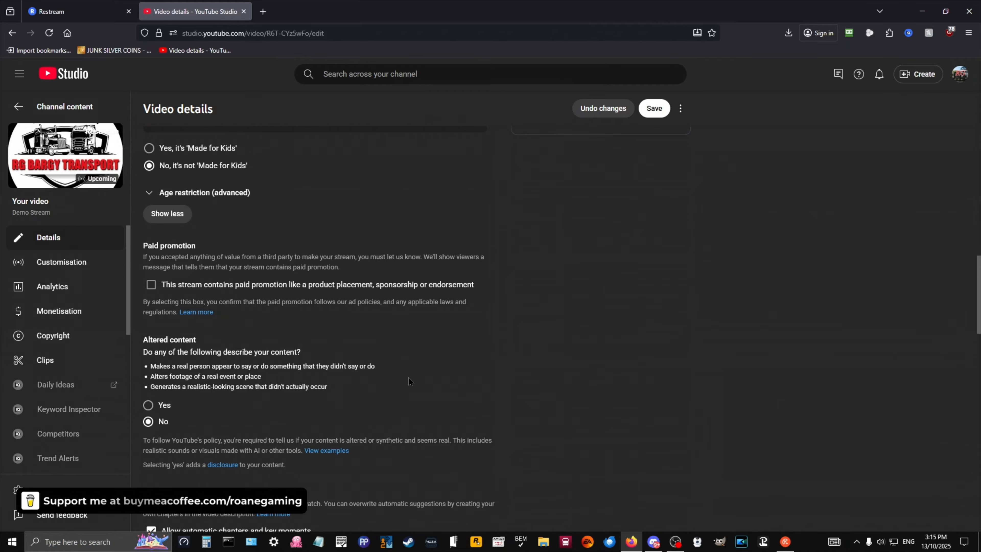
- Set the stream's game title to American Truck Simulator, save the changes and return to the channel content
scroll(409, 380, down, 3)
scroll(409, 381, down, 5)
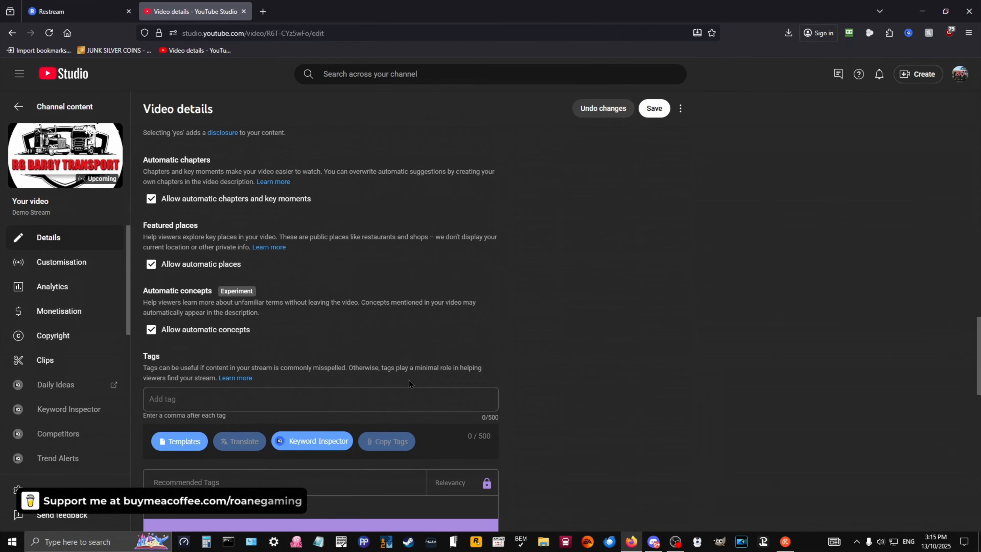
scroll(480, 349, down, 7)
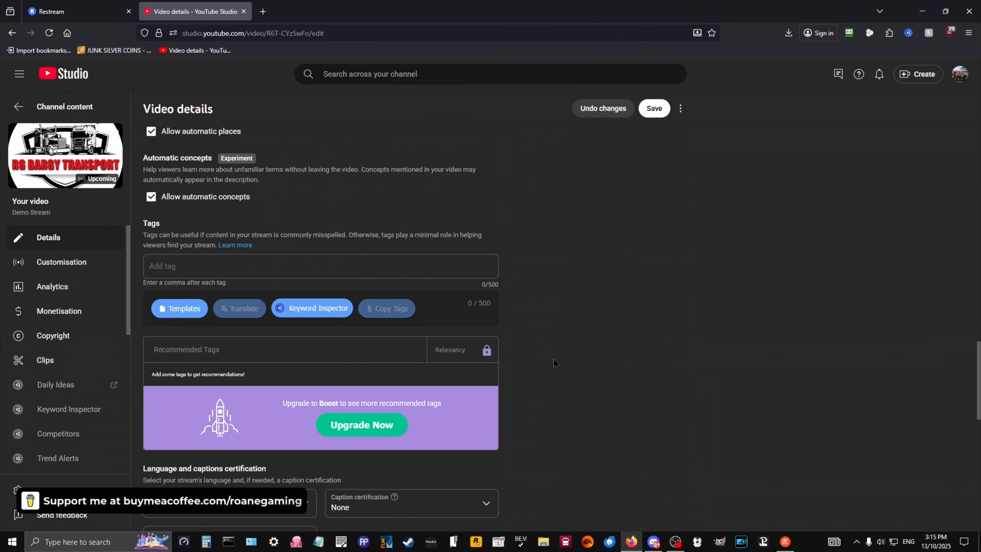
scroll(522, 382, down, 7)
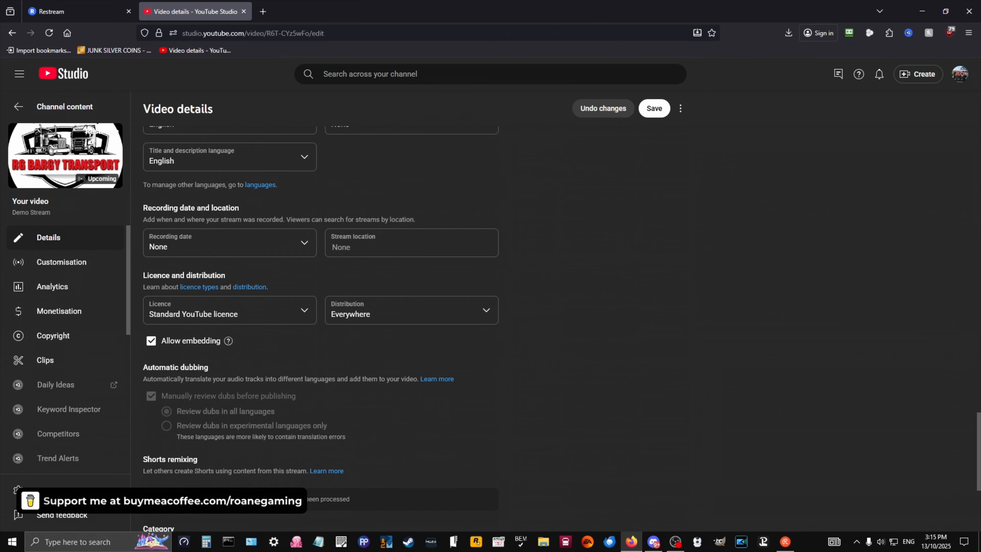
scroll(286, 496, down, 2)
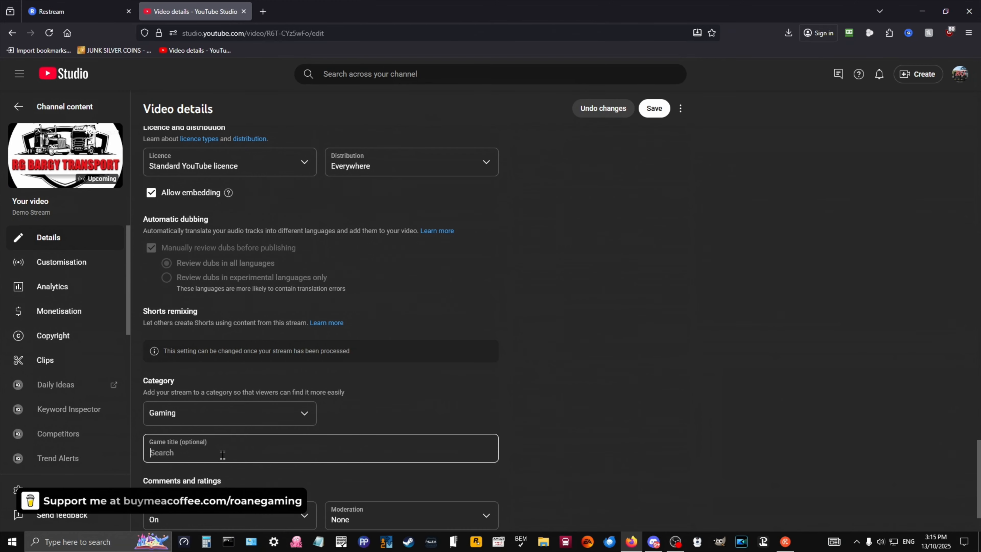
text(Amer)
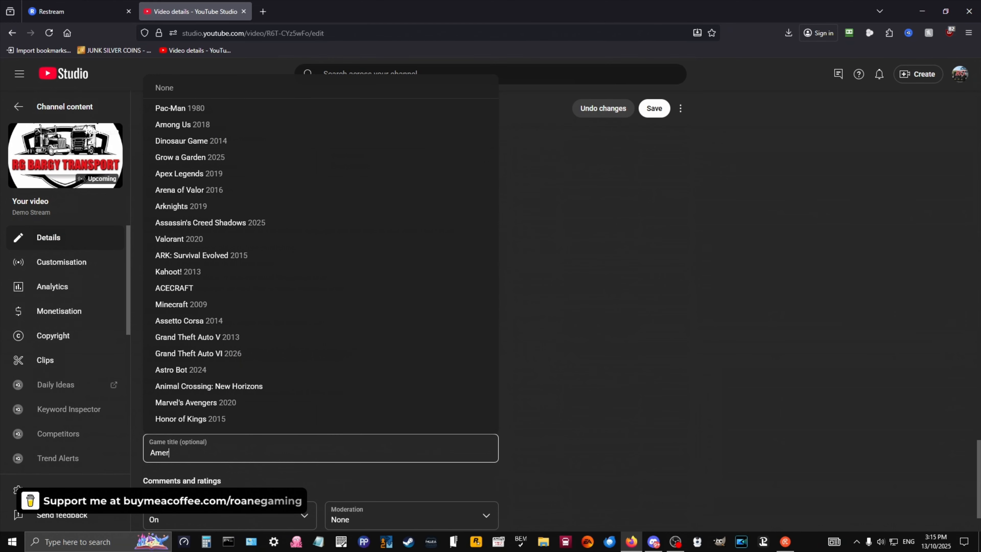
text(ican)
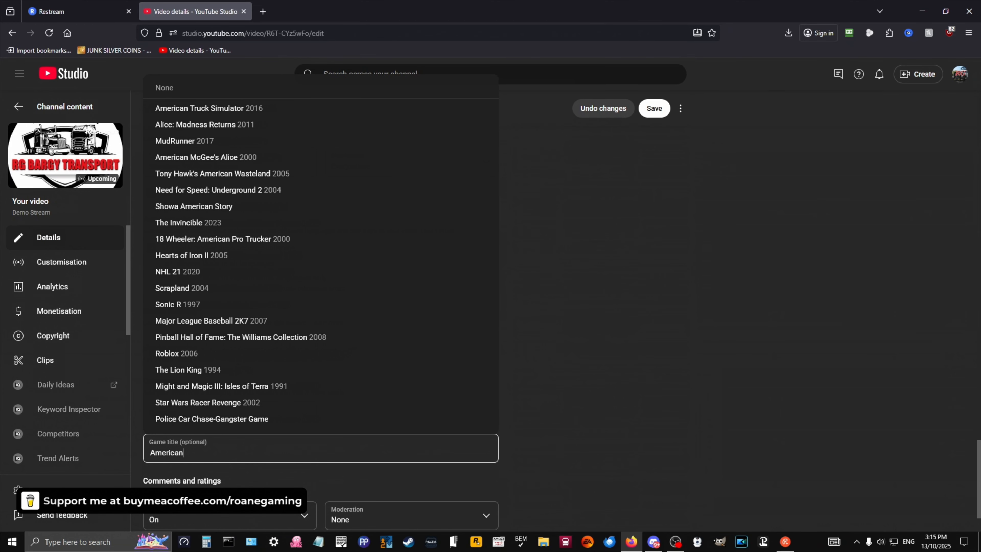
click(232, 112)
scroll(521, 373, down, 2)
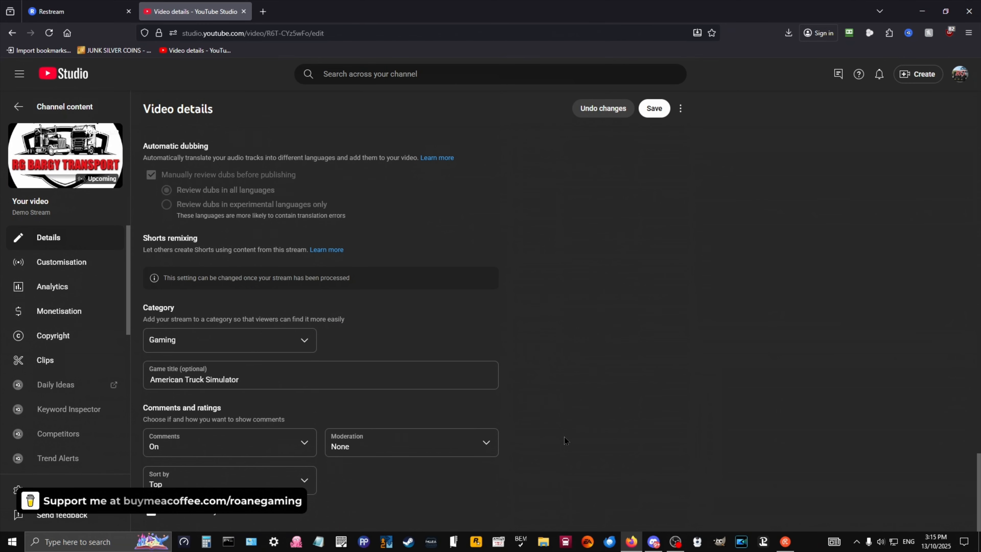
click(654, 110)
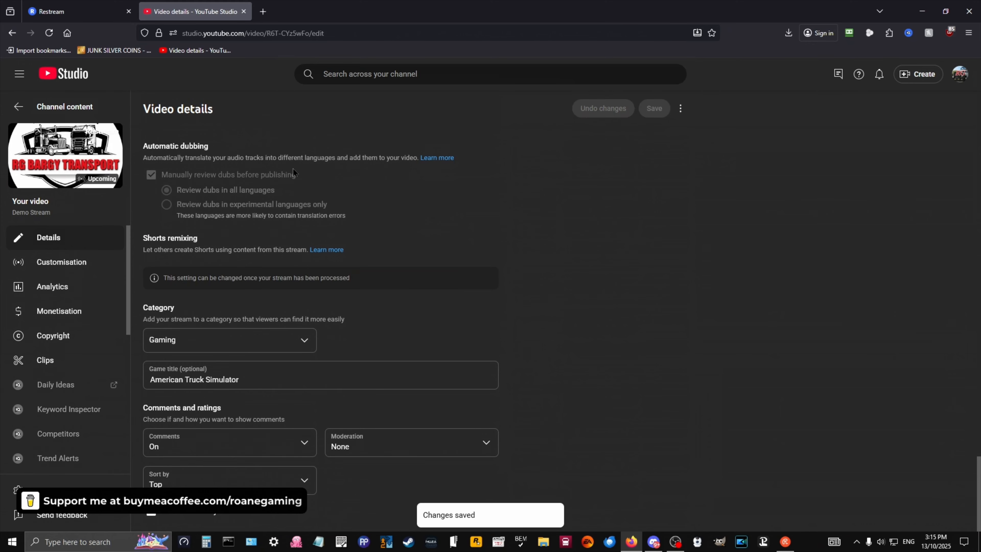
click(38, 108)
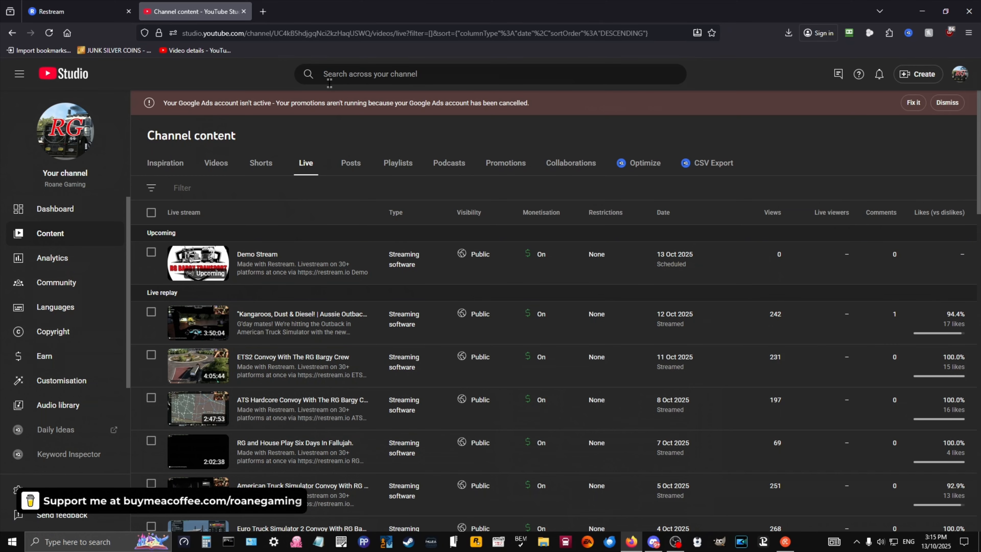
- Open Twitch in a new browser tab and go to the Stream Manager of the channel's Creator Dashboard
click(263, 11)
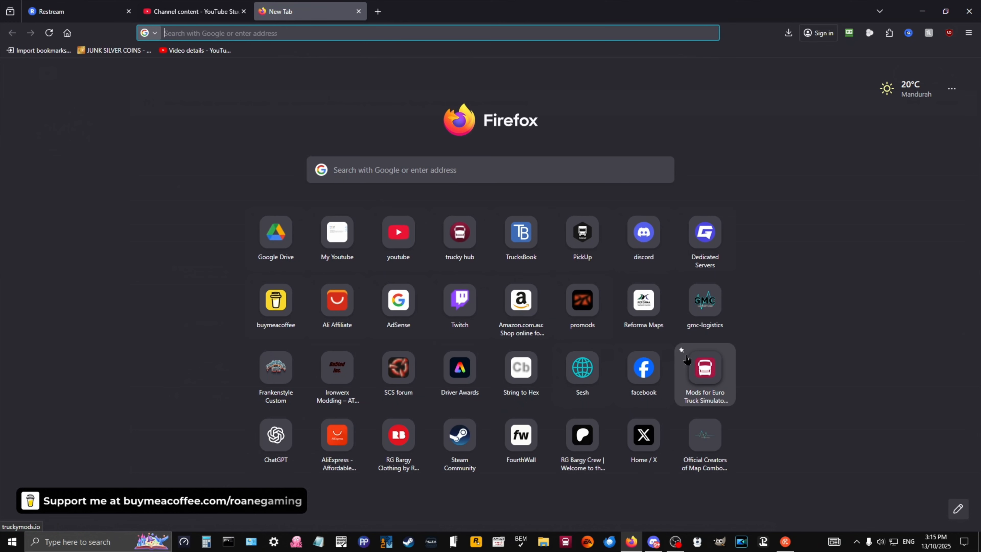
click(460, 301)
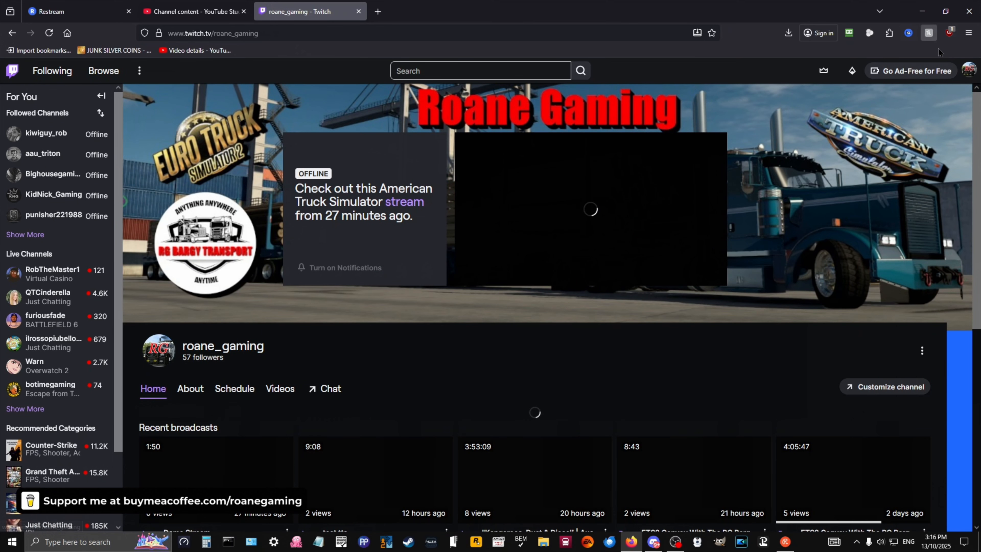
click(970, 70)
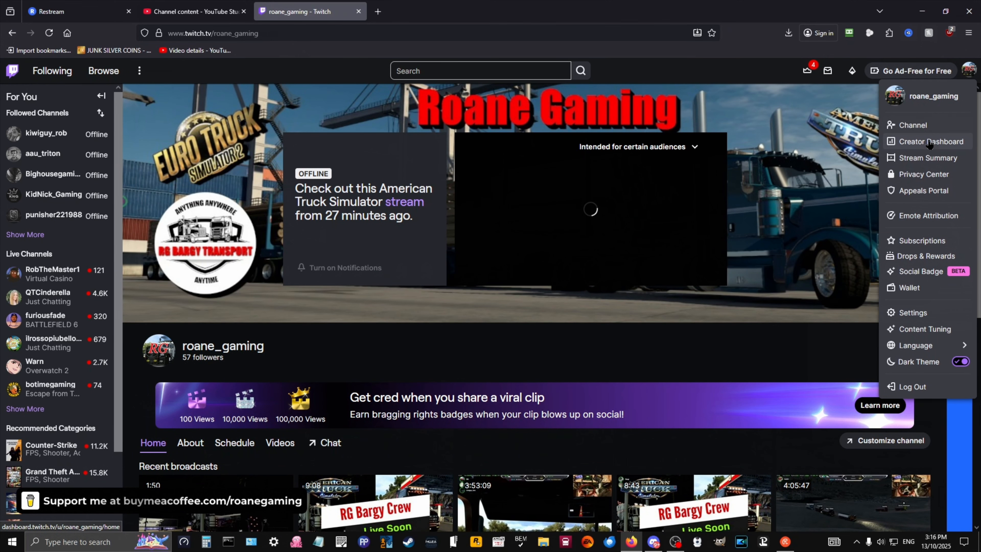
click(930, 148)
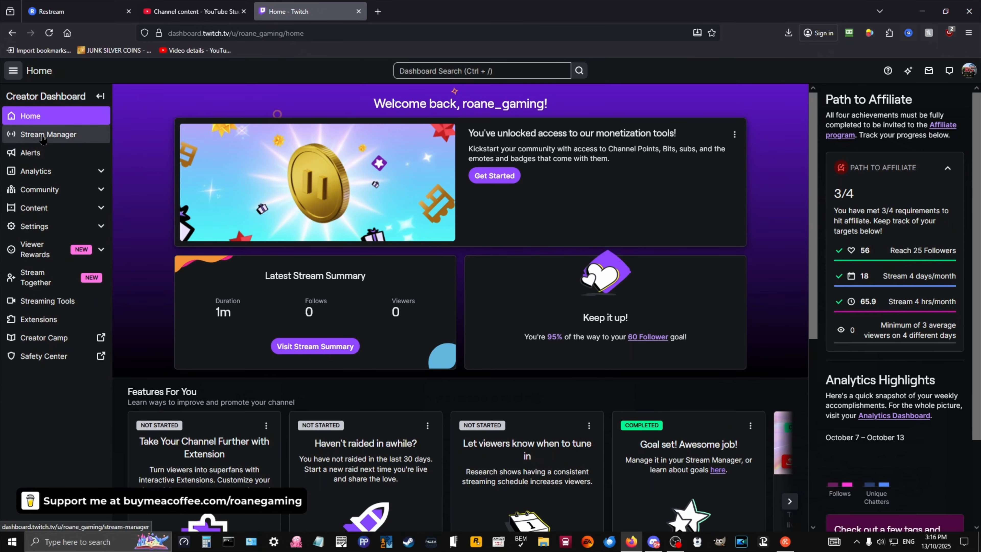
click(43, 135)
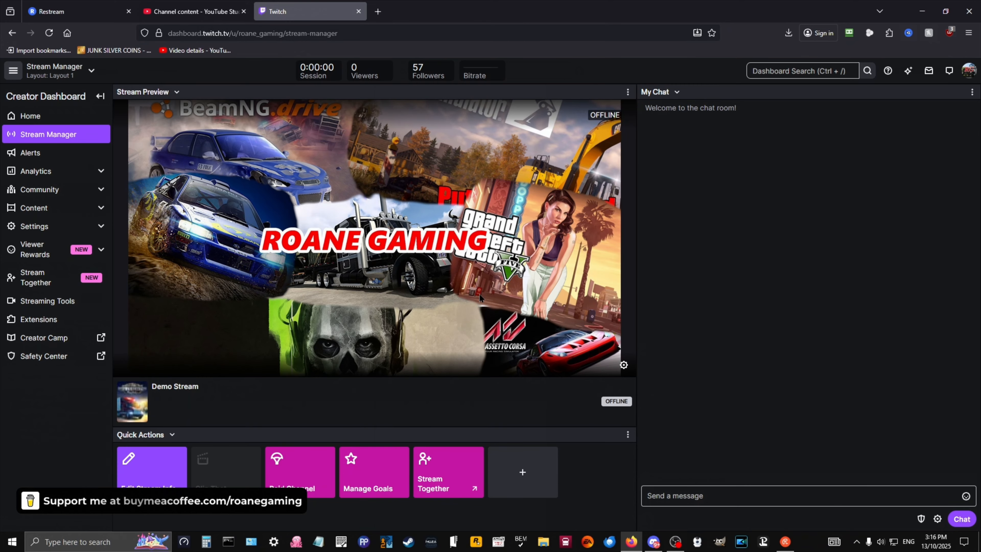
- Switch from Restream to OBS Studio, show the OBS source in the How To scene and start streaming
click(73, 11)
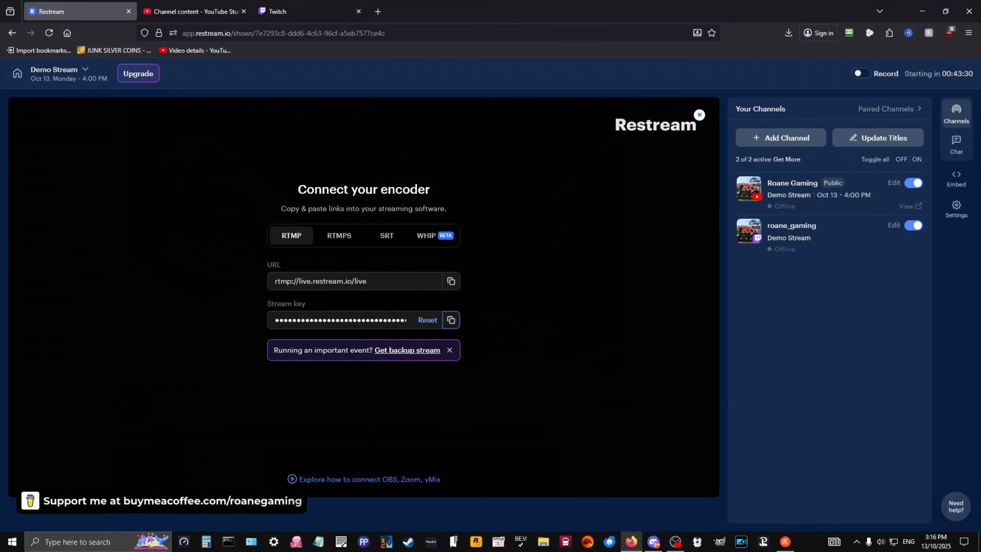
click(567, 438)
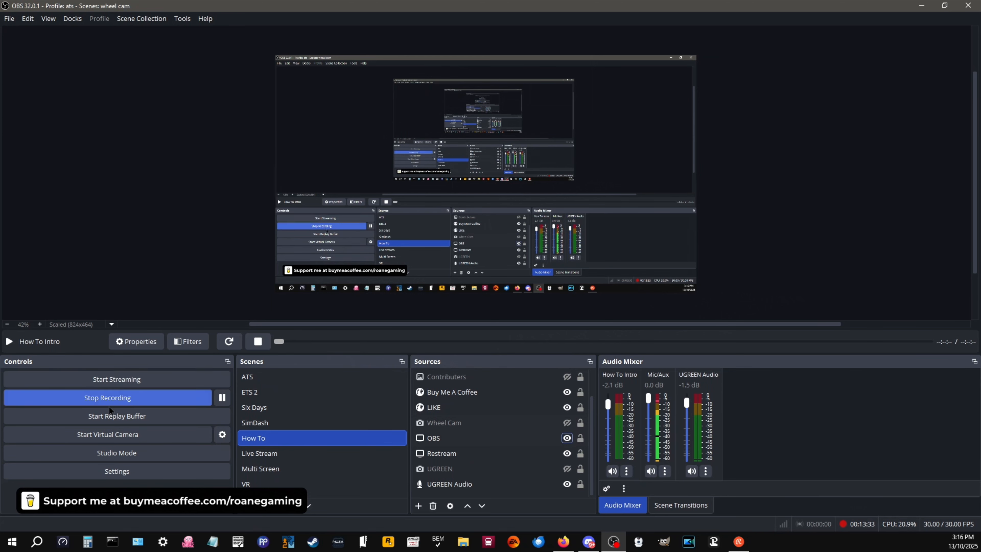
click(124, 383)
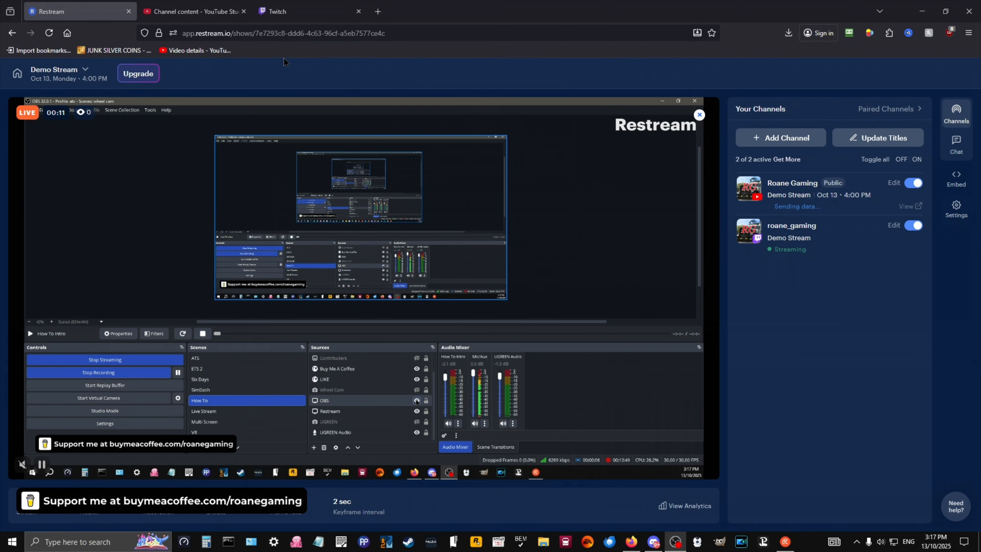
- Check the Demo Stream's live status in Twitch's Stream Manager and in YouTube Studio's live content list, refreshing the list
click(221, 13)
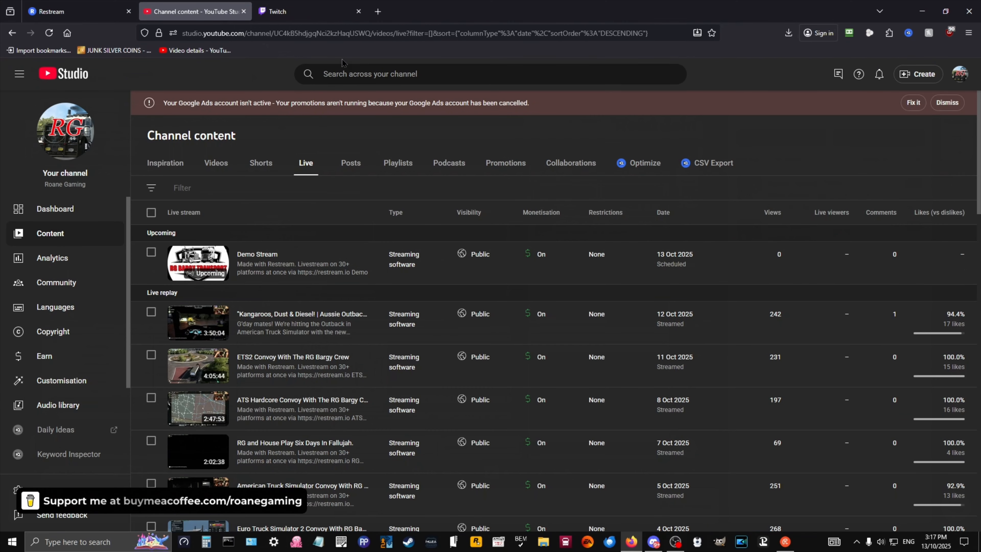
click(286, 11)
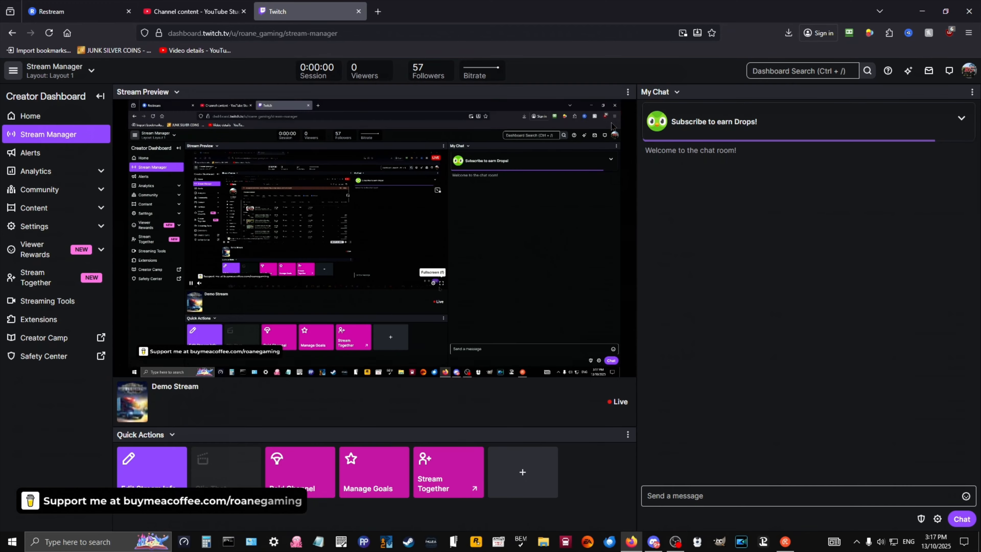
click(194, 12)
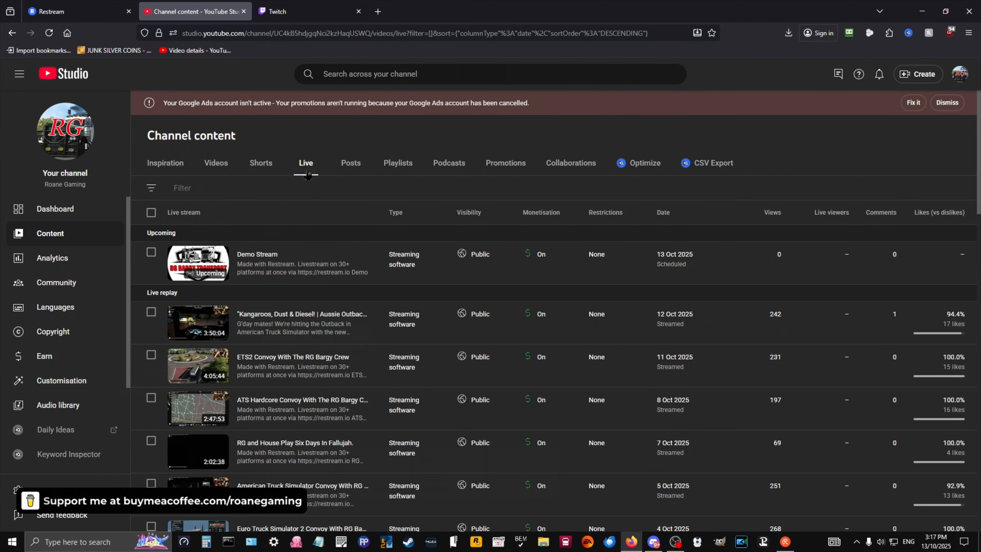
click(381, 190)
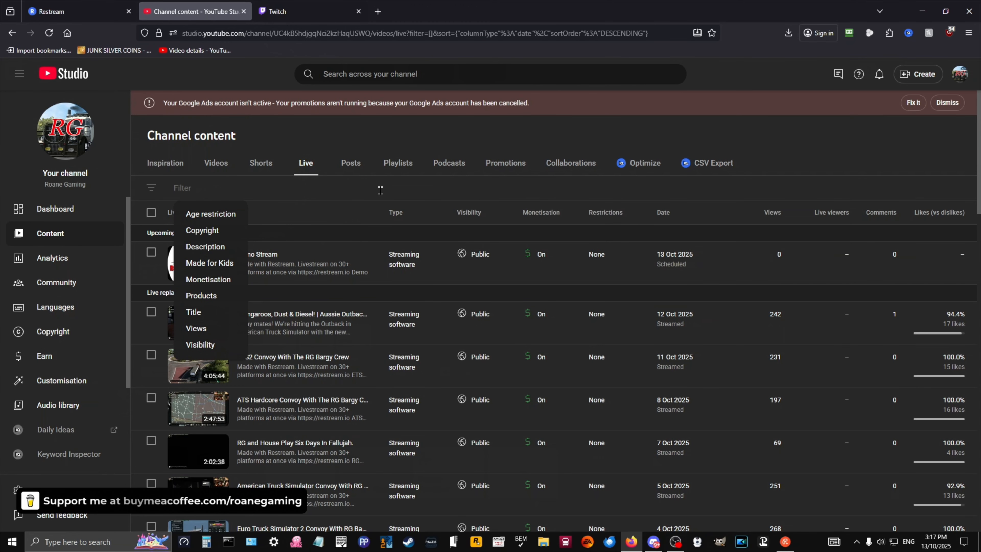
key(F5)
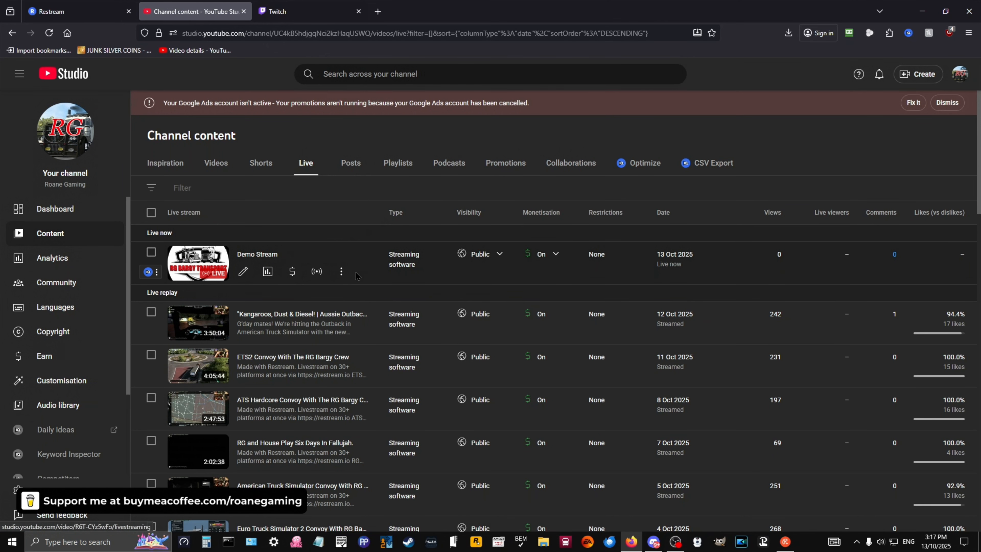
- View the live Demo Stream on YouTube with its sound muted, and close the viewing page
click(340, 272)
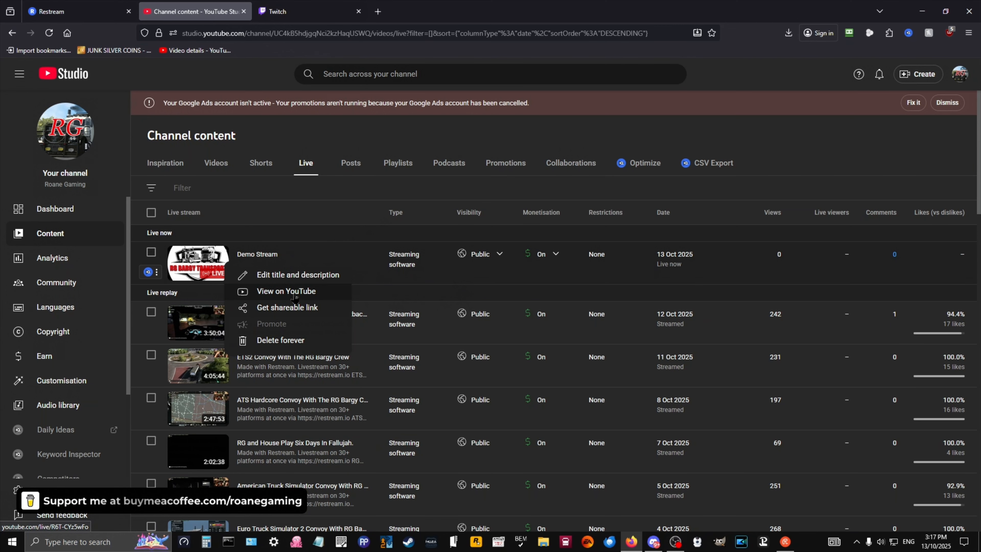
click(324, 290)
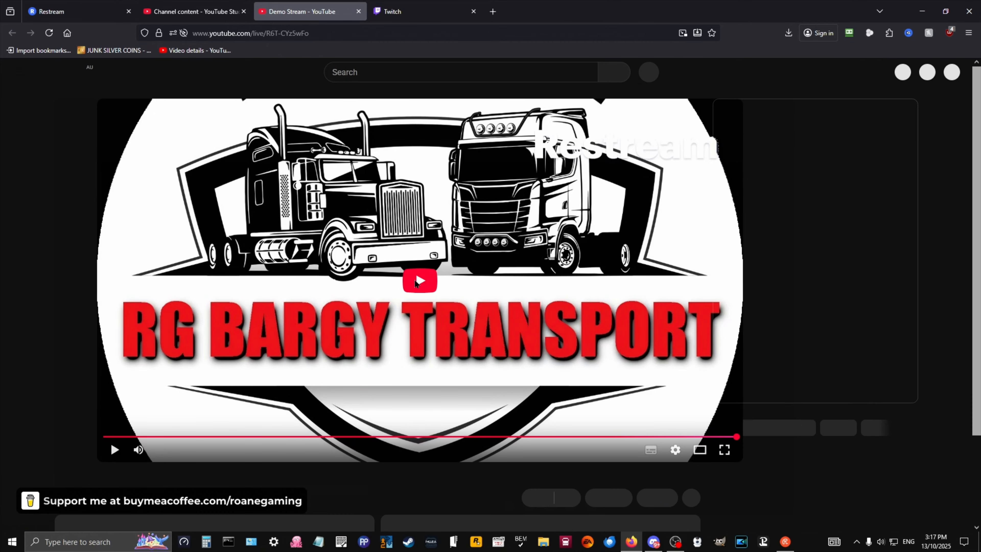
click(389, 282)
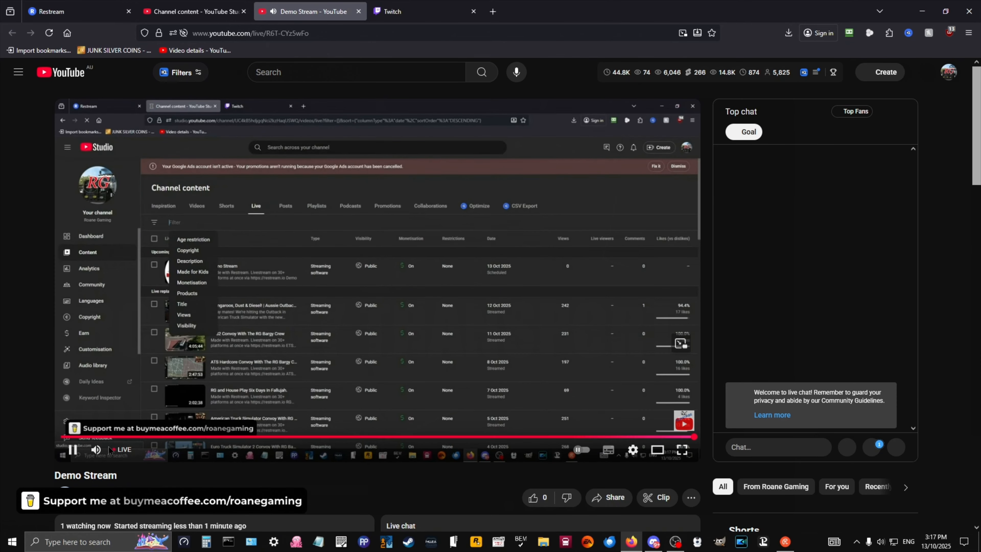
click(96, 451)
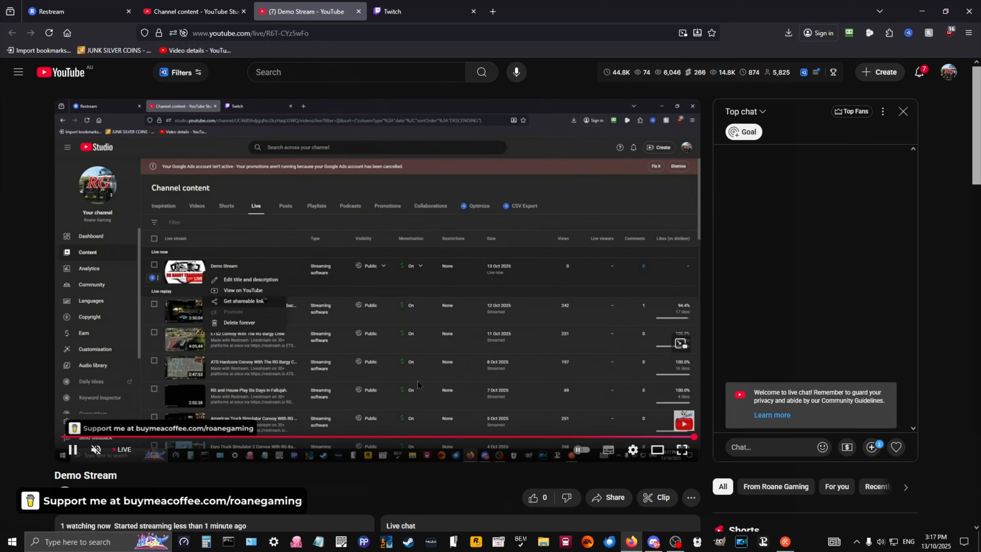
click(359, 11)
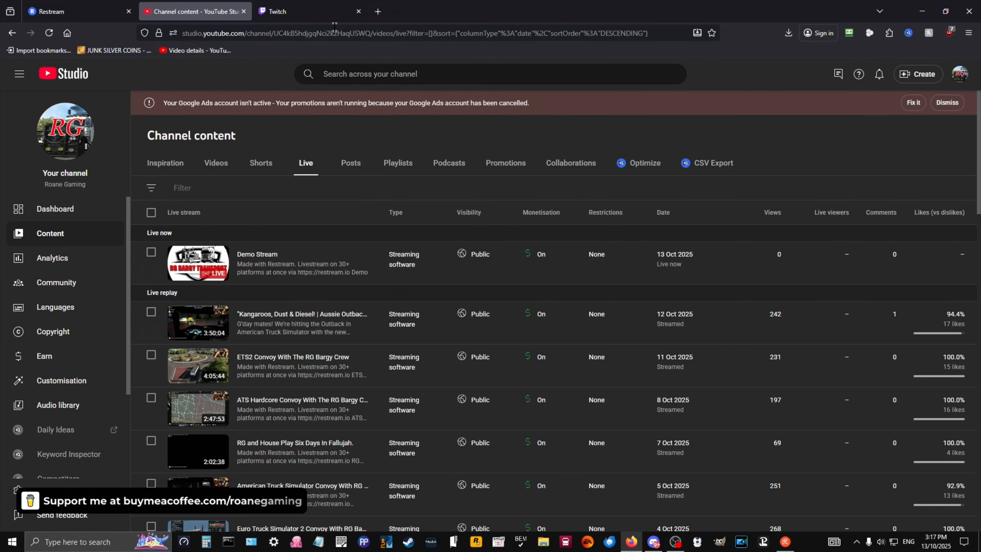
- Check the live feed in Twitch's Stream Manager and in Restream, and return to Restream's list of streams
click(332, 12)
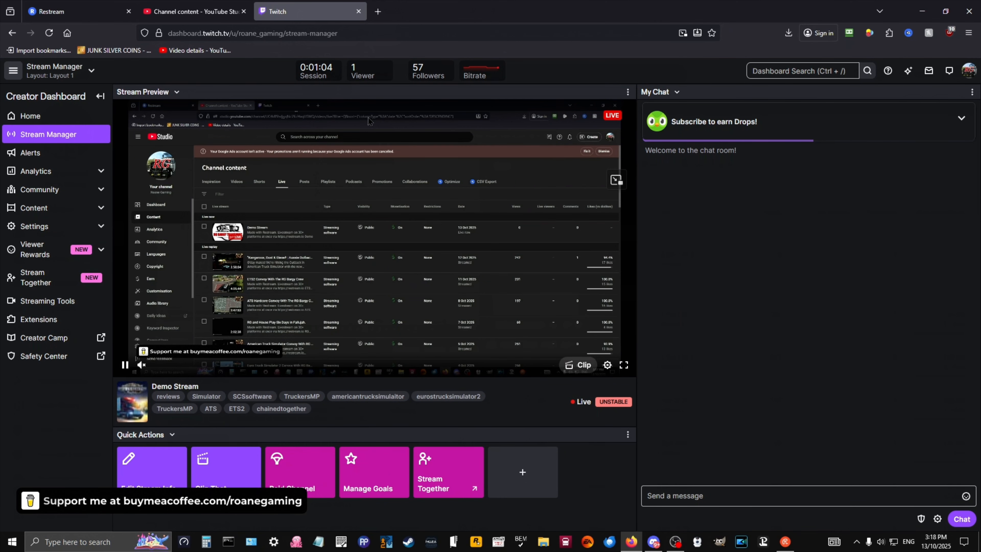
click(92, 13)
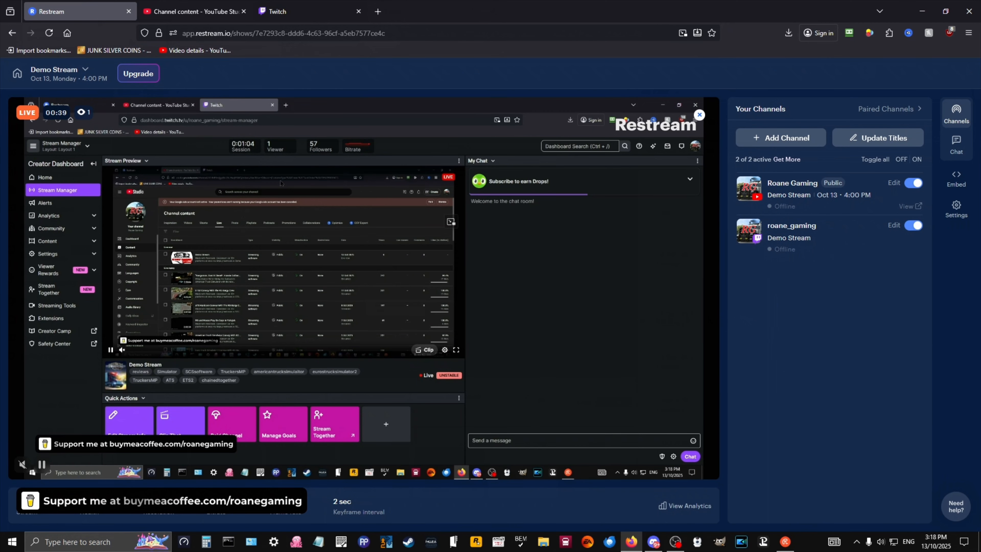
click(17, 73)
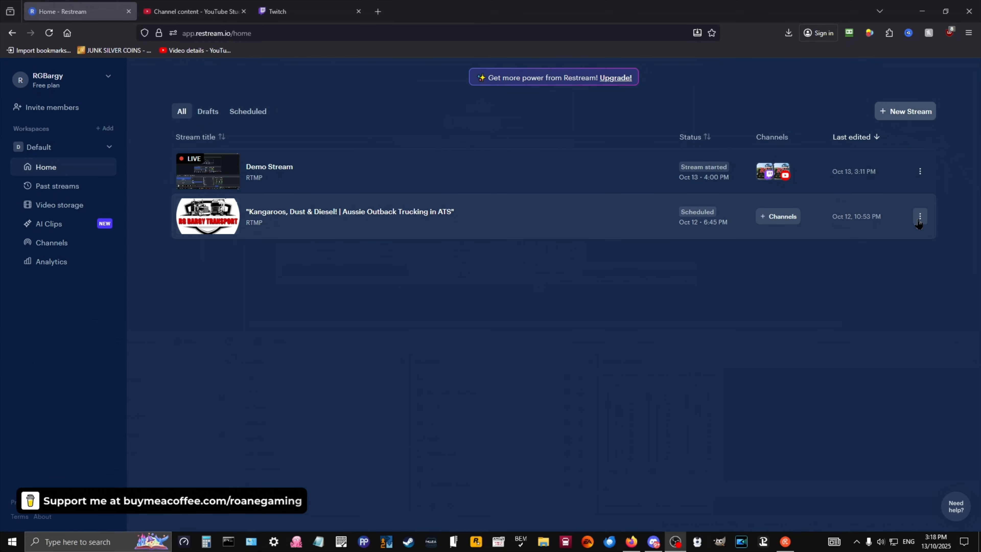
click(920, 218)
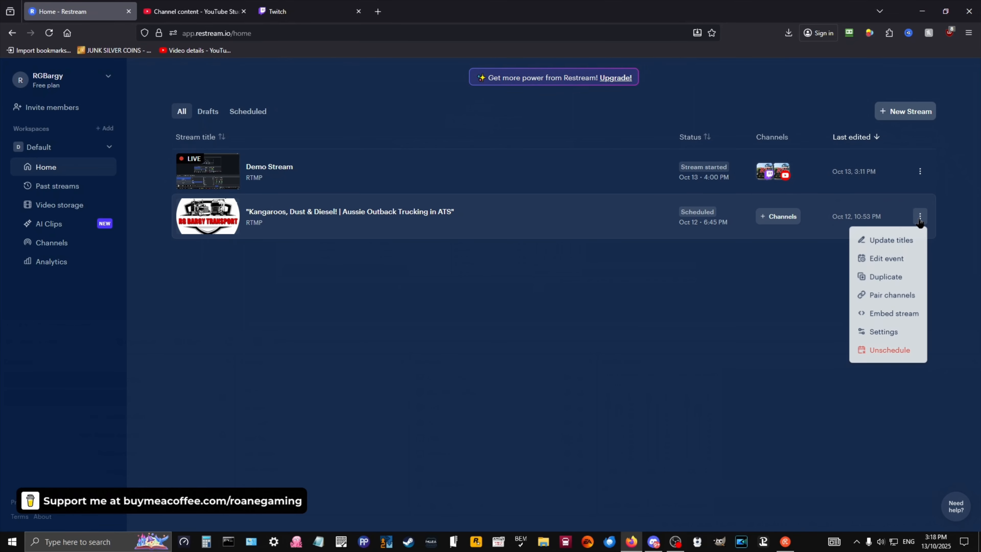
click(884, 332)
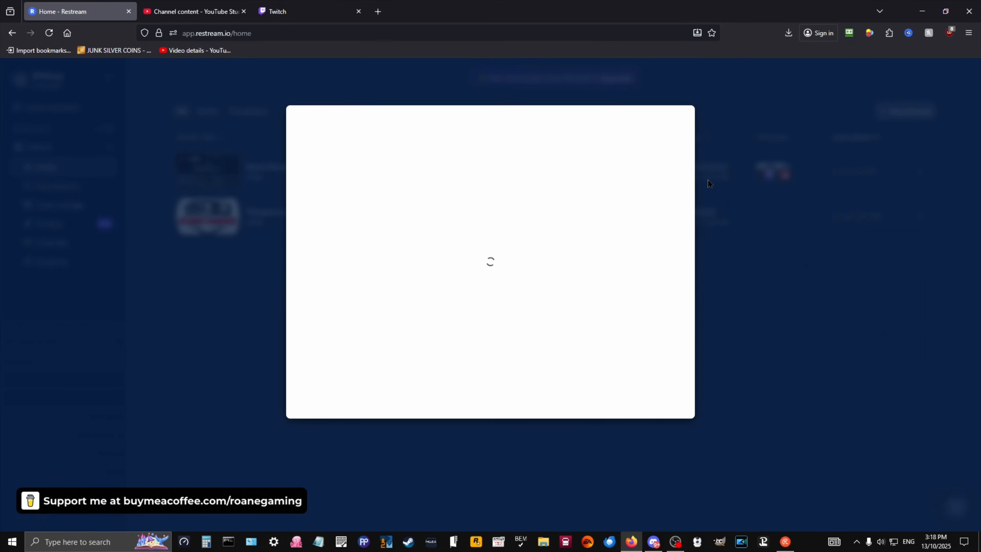
click(676, 124)
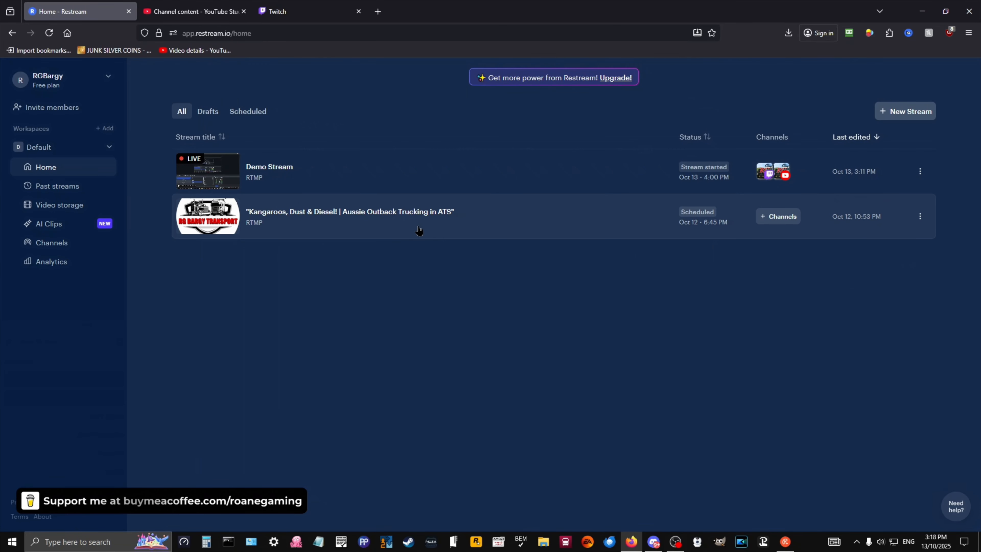
- Examine the chat settings and Windows chat download option of the "Kangaroos, Dust & Diesel!" stream, and check the browser's recent downloads
click(417, 216)
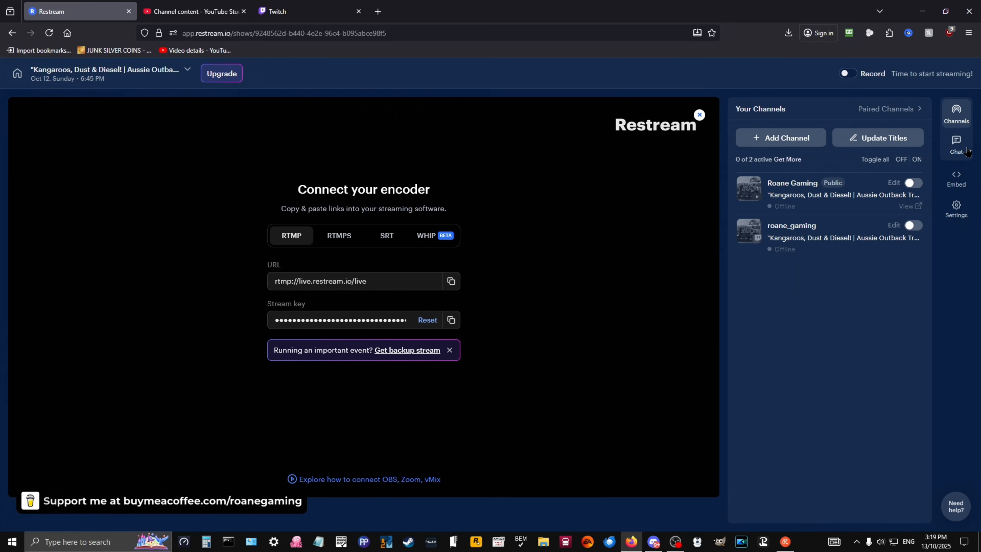
click(957, 146)
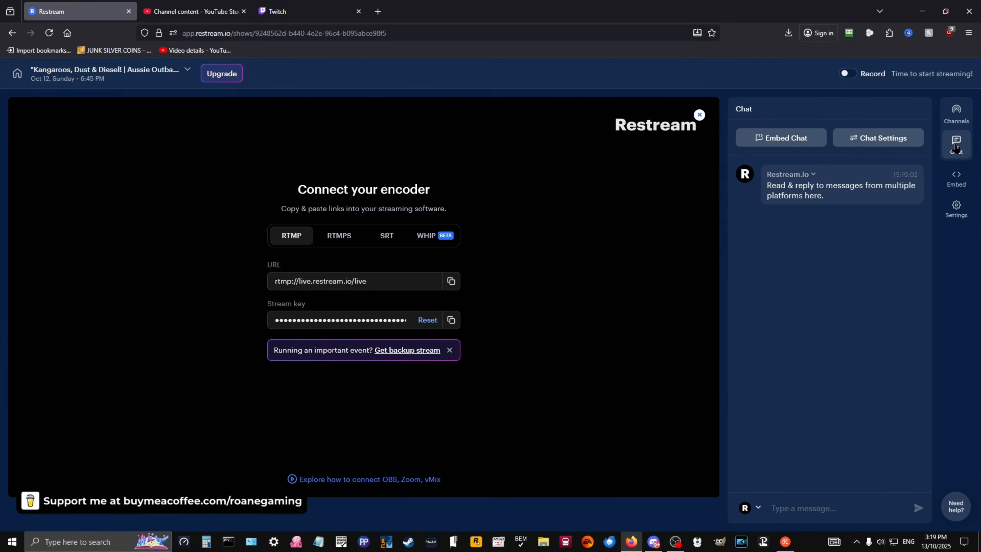
click(869, 140)
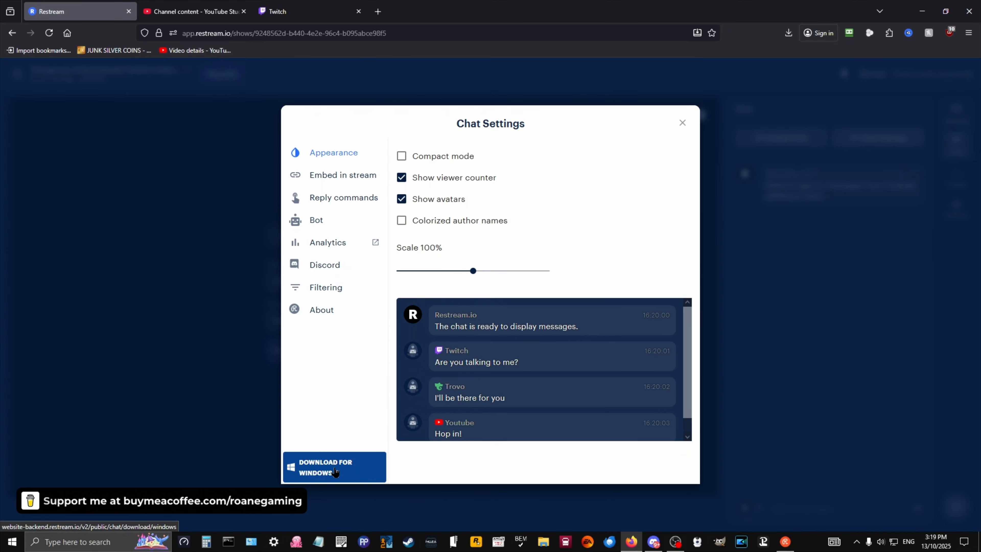
click(682, 122)
click(789, 33)
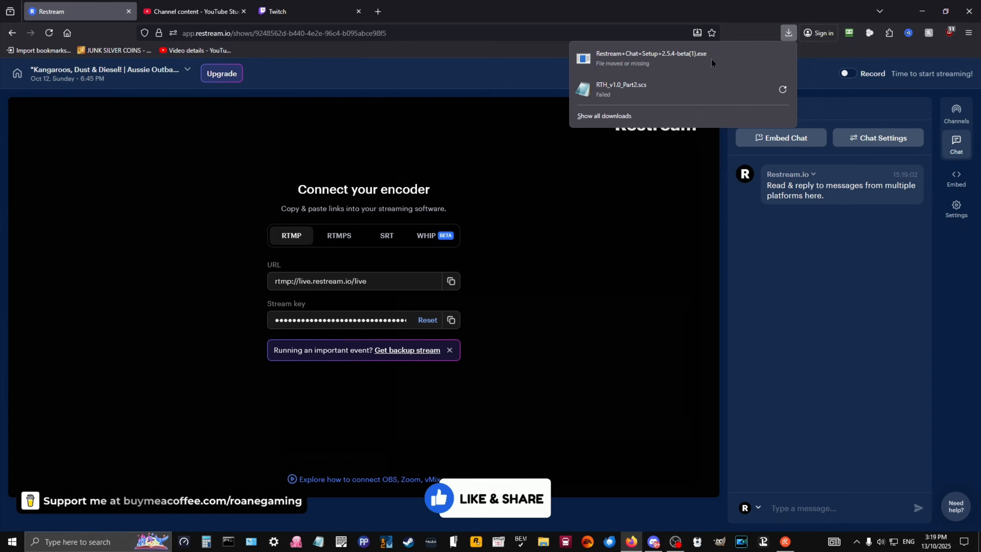
click(688, 6)
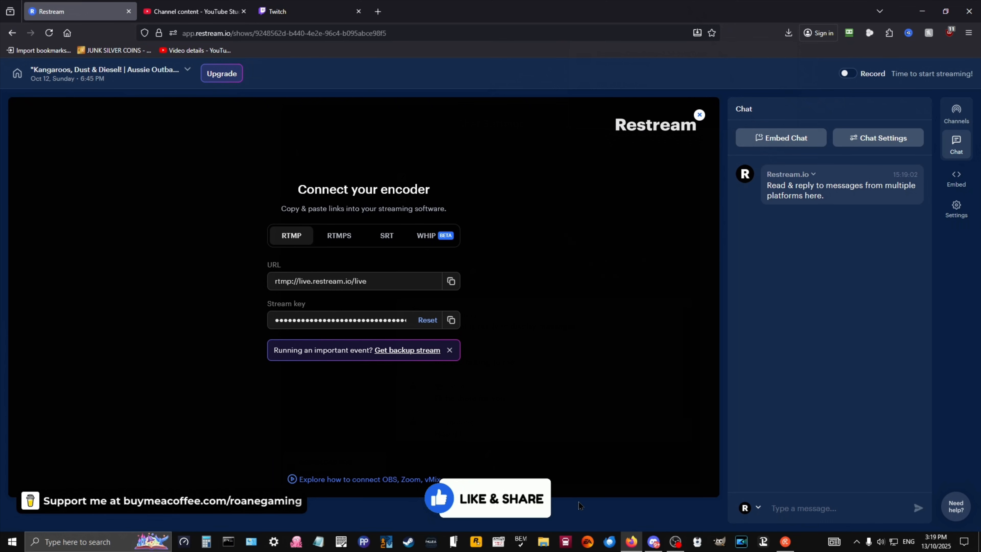
- Switch to the Restream Chat desktop app and select the Demo Stream with 2/2 channels as its chat source
click(785, 541)
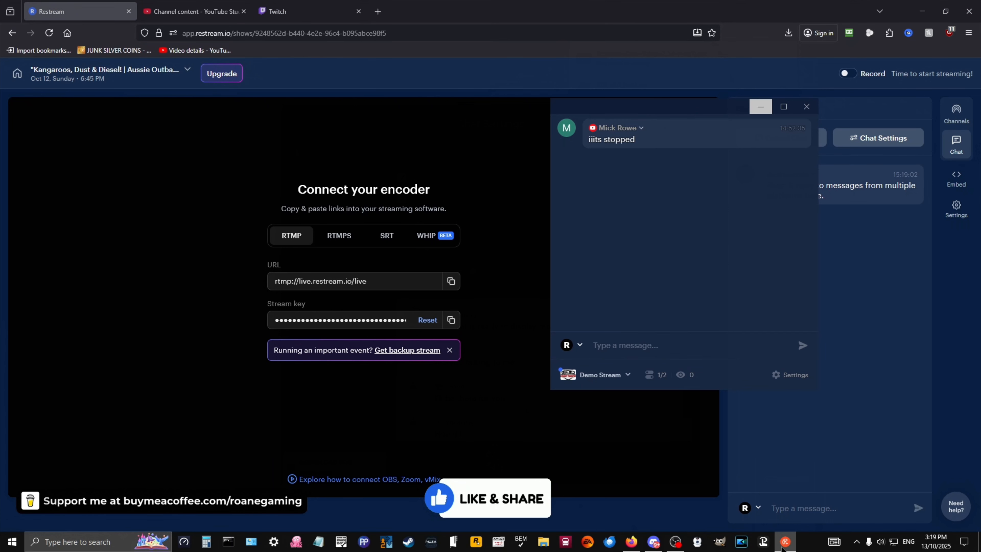
drag(680, 112, 385, 105)
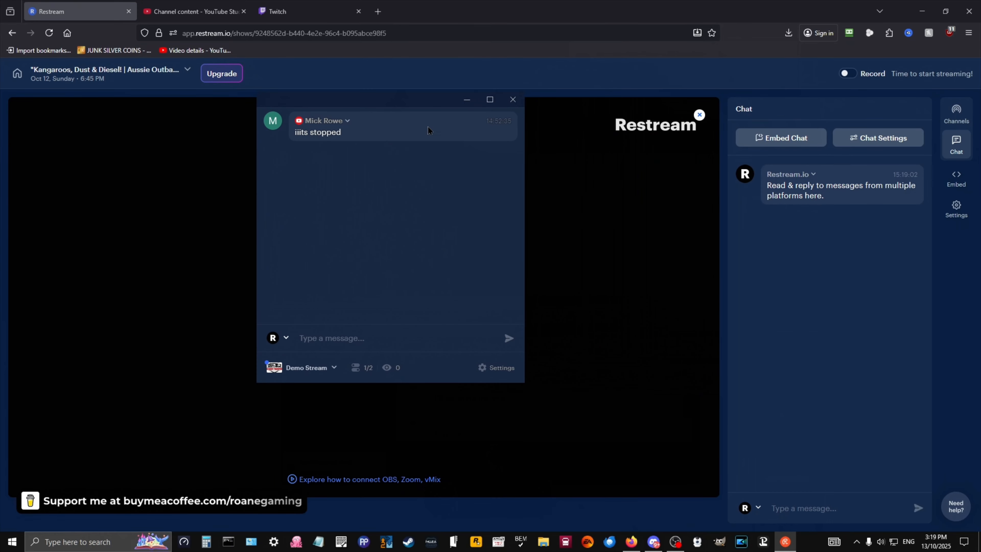
click(312, 371)
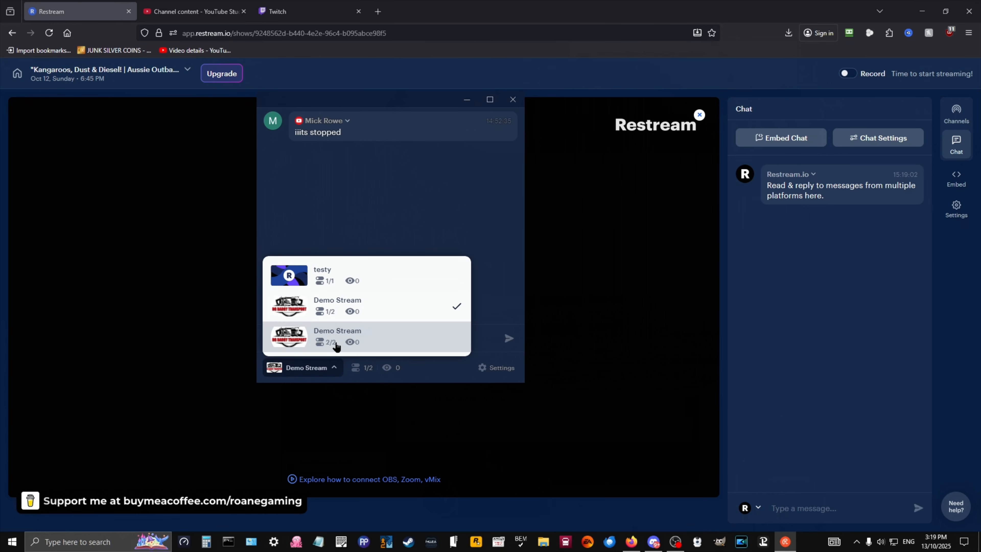
click(342, 346)
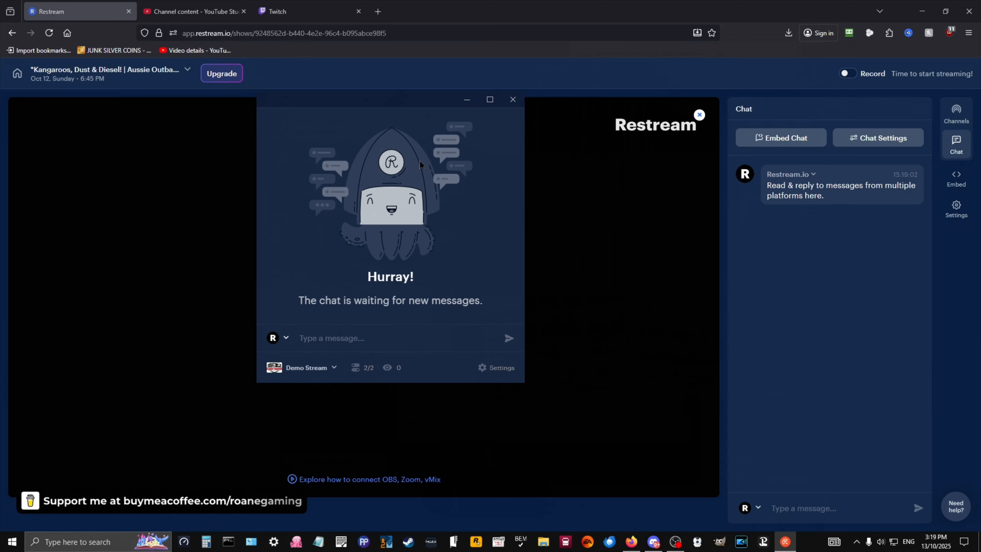
click(329, 368)
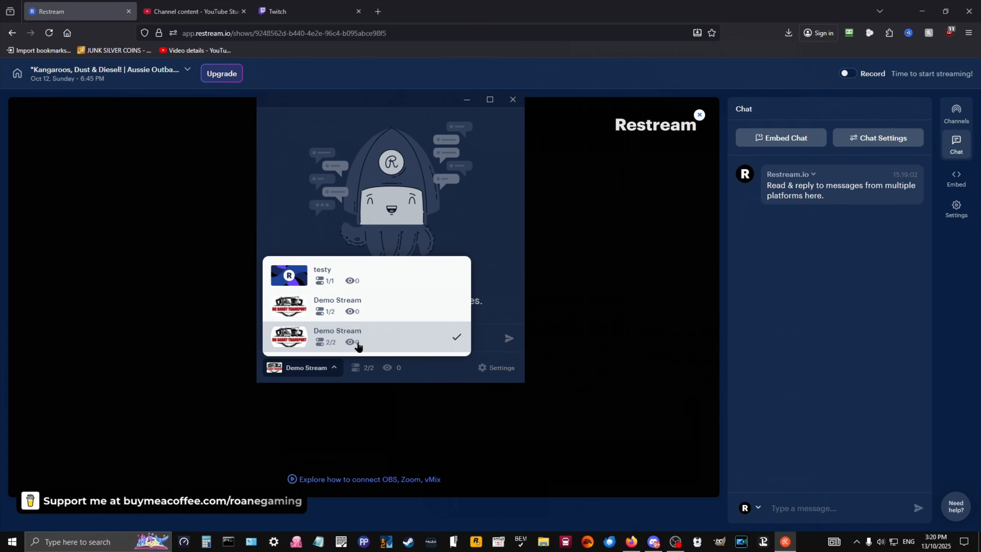
click(378, 338)
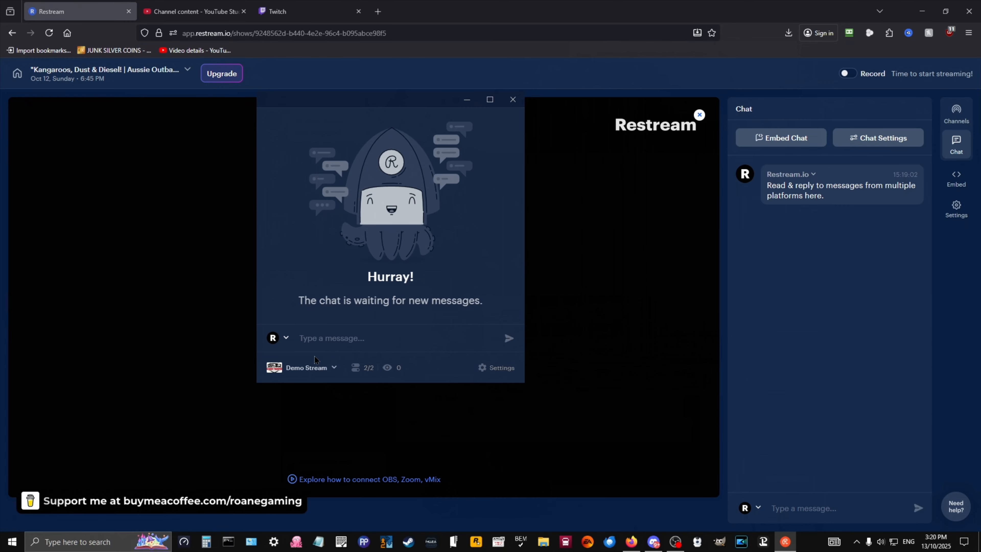
- Open the chat app's Appearance settings and arrange the chat and settings windows side by side
drag(386, 103, 402, 156)
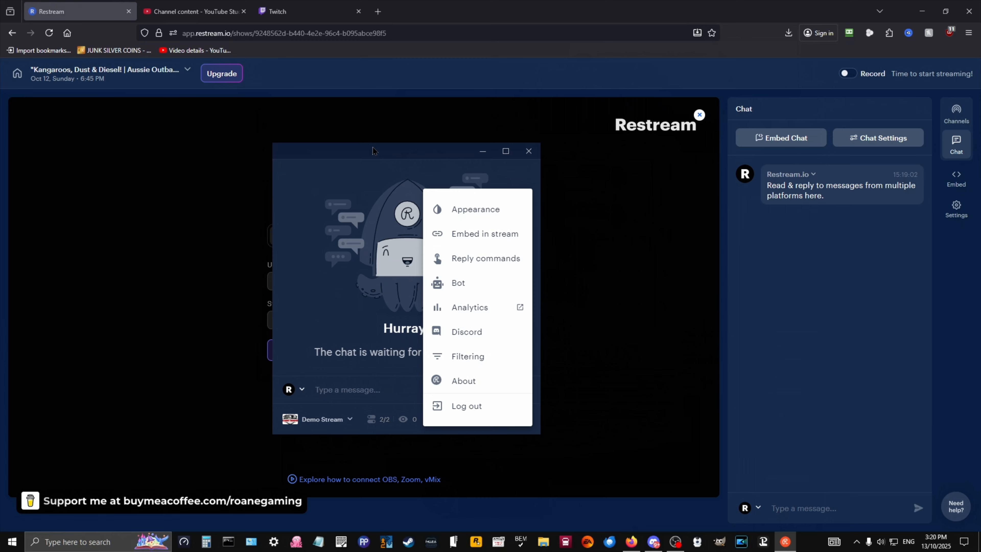
click(304, 236)
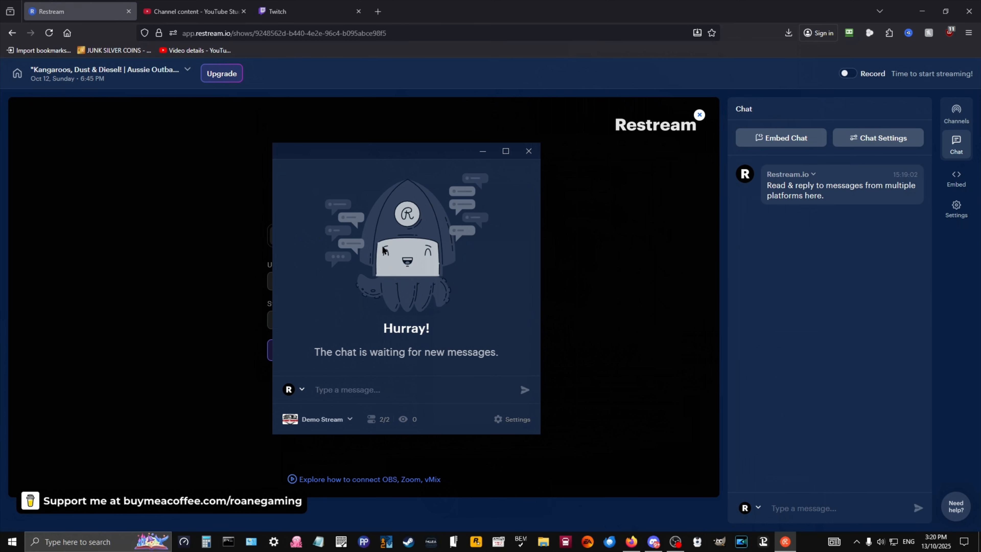
click(516, 424)
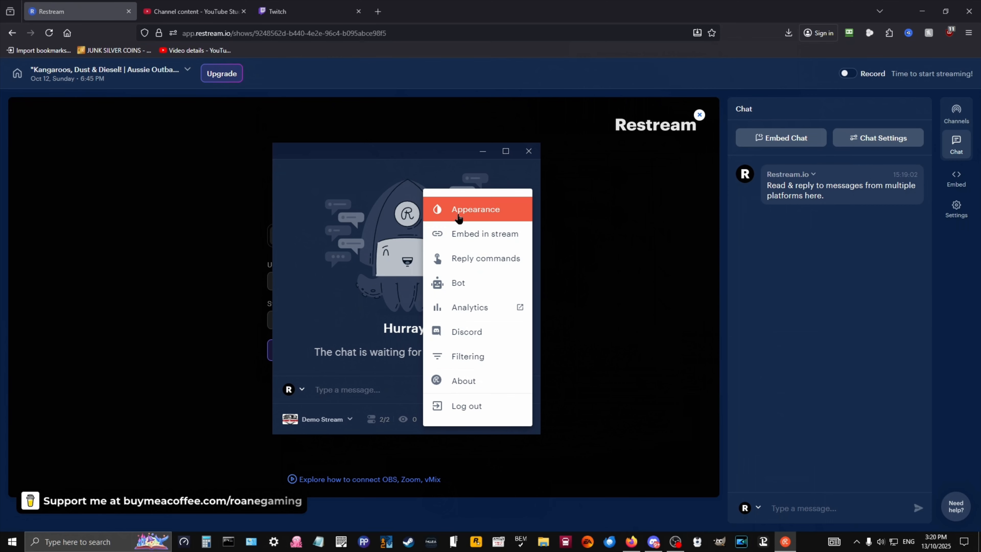
click(460, 212)
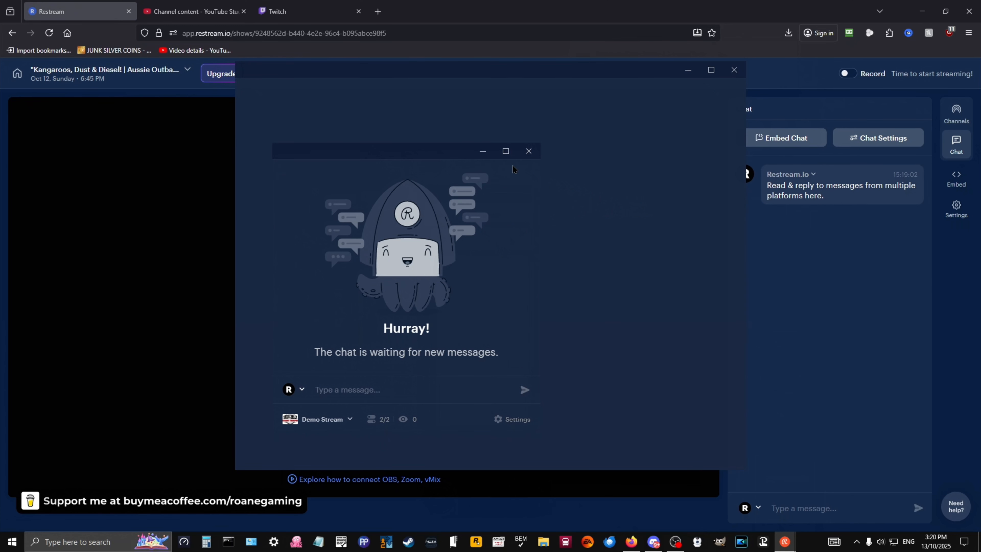
drag(429, 152, 152, 147)
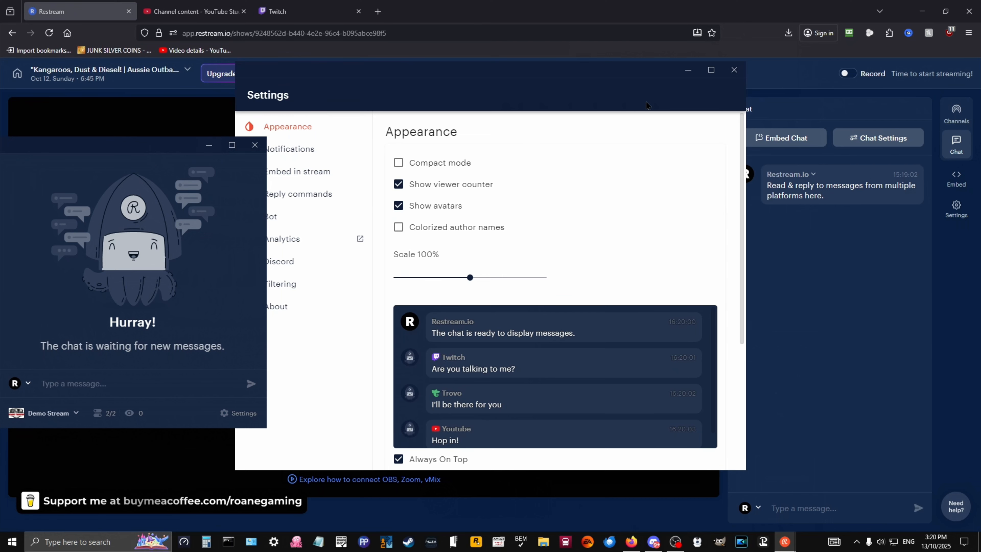
drag(435, 73, 518, 79)
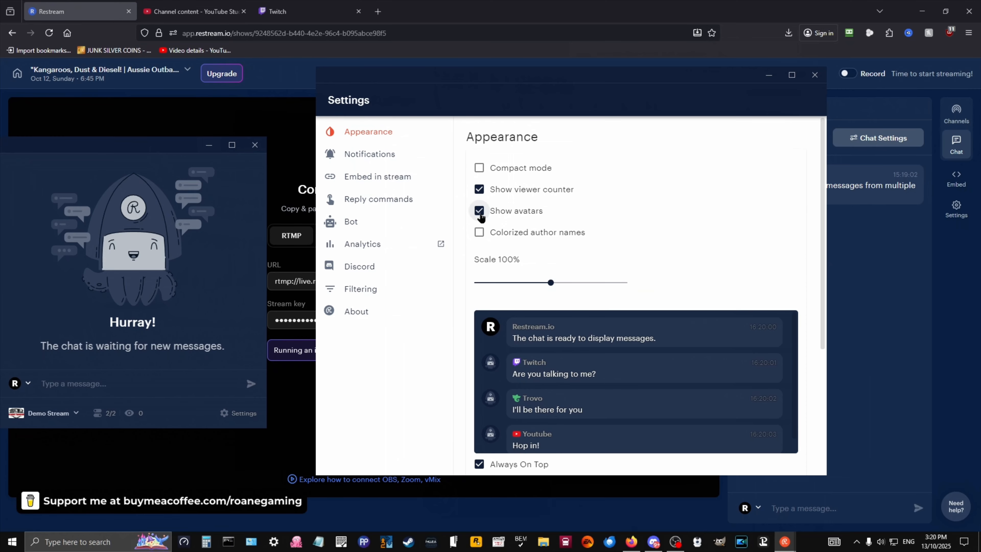
- Preview Compact mode, turn it off again, and review the remaining Appearance options including Always On Top
click(481, 172)
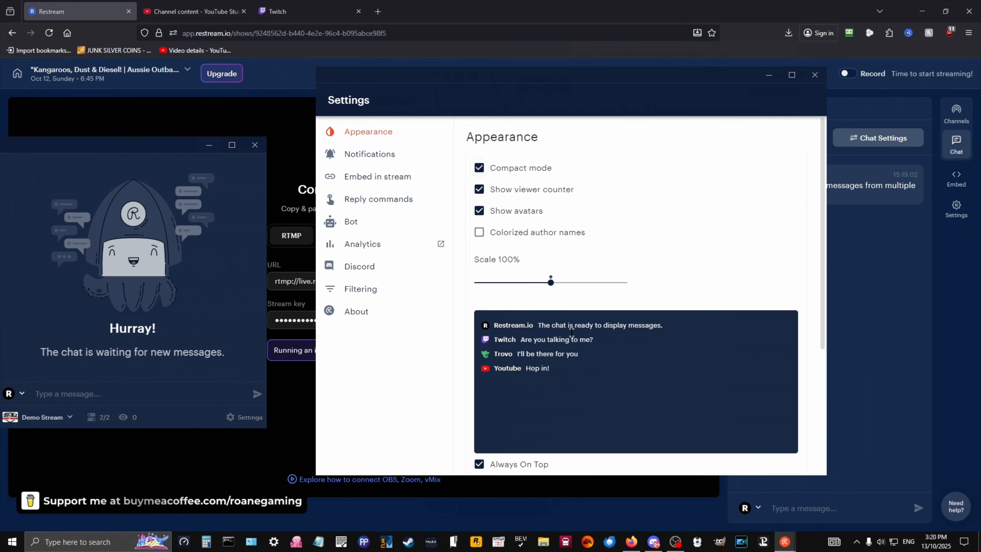
click(493, 173)
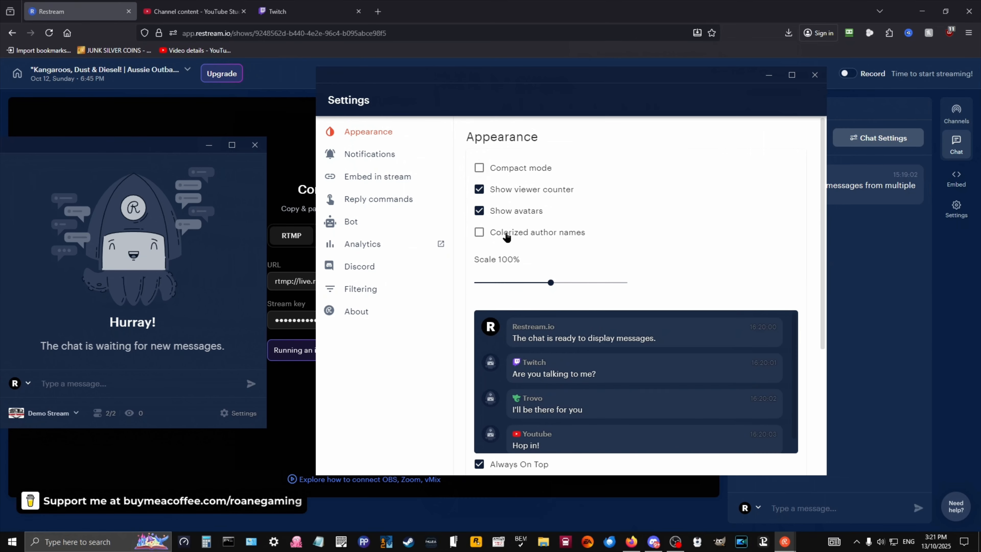
scroll(607, 259, down, 2)
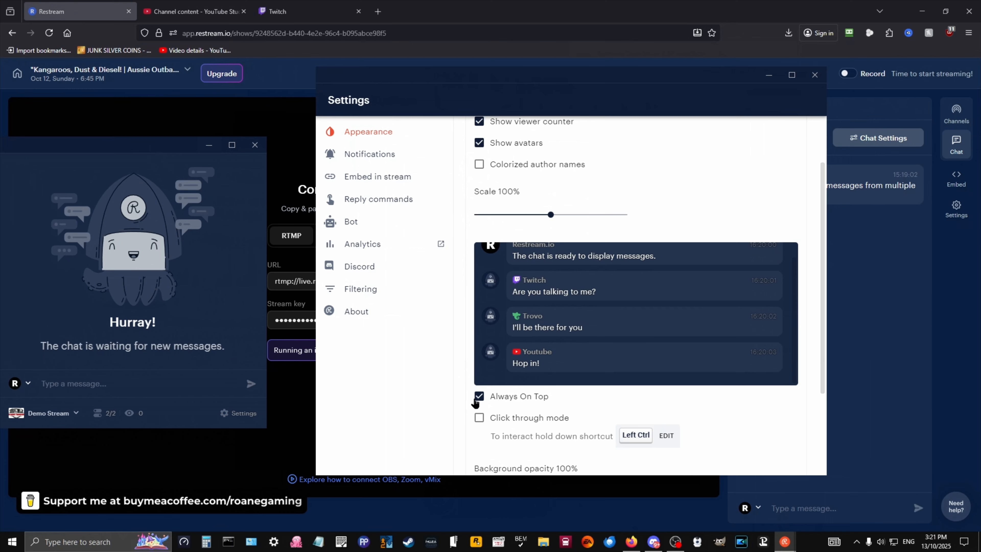
scroll(605, 202, up, 2)
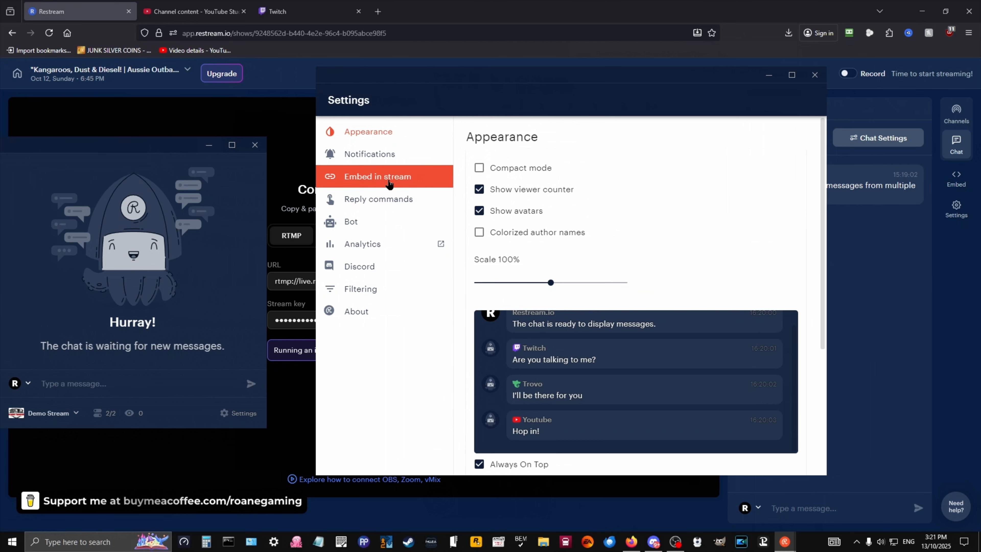
- Examine the Notifications settings and the voices available for Text To Speech, keeping Microsoft David Desktop
click(387, 157)
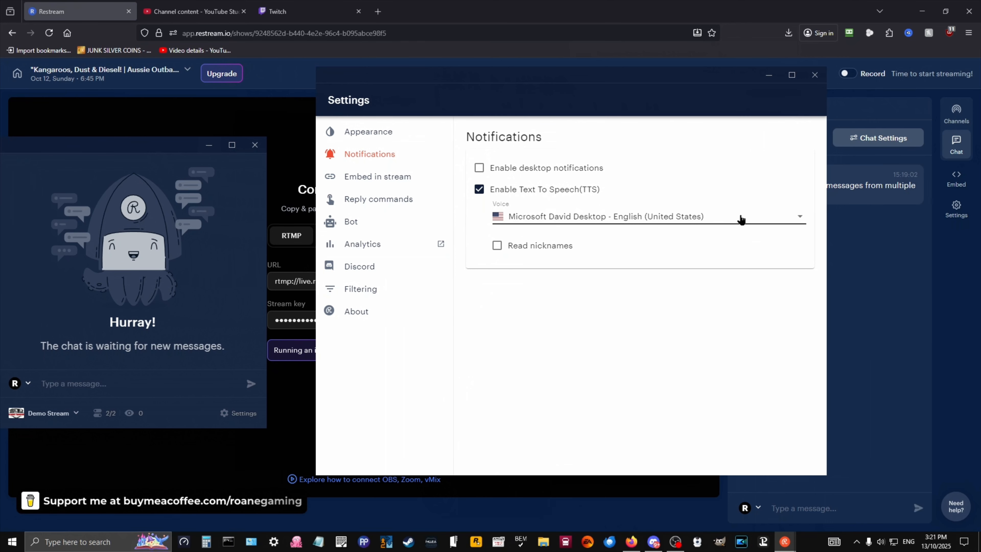
click(803, 221)
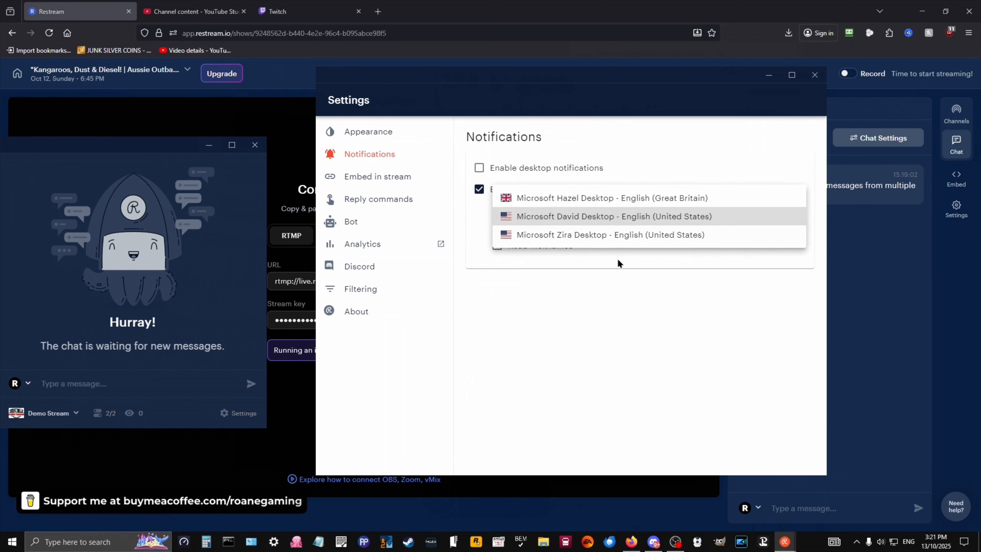
click(622, 309)
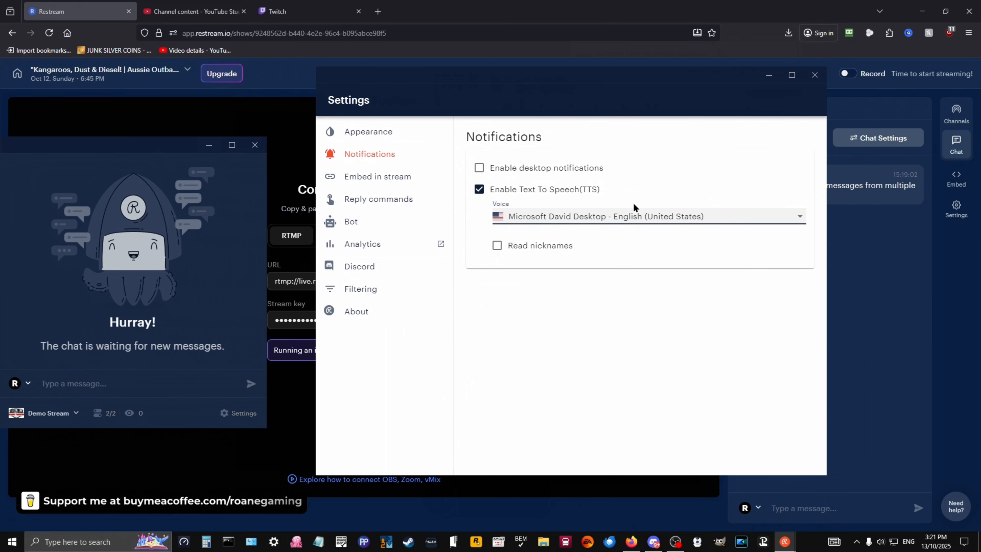
- Close the chat settings, view the chat window over the desktop, and bring the Restream browser window back
drag(160, 150, 314, 160)
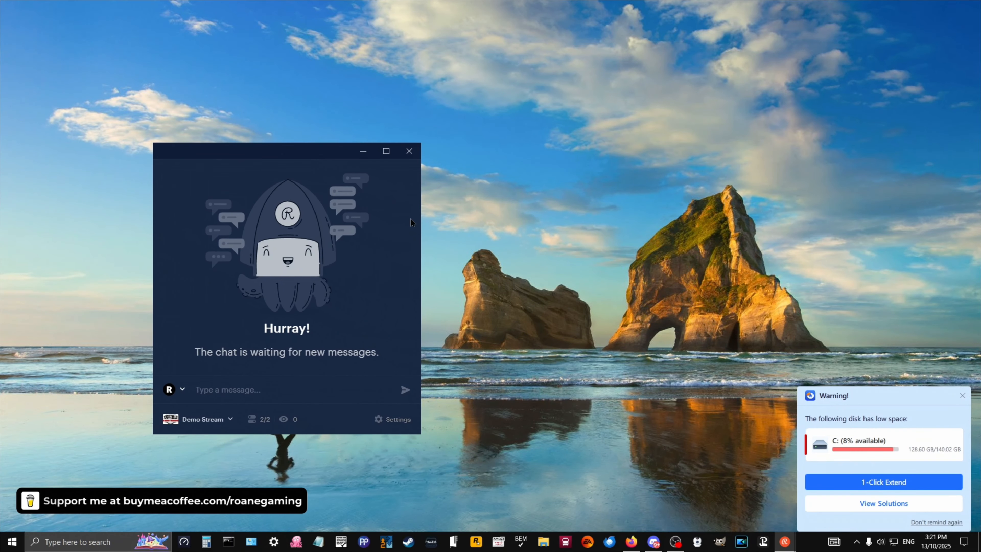
click(636, 544)
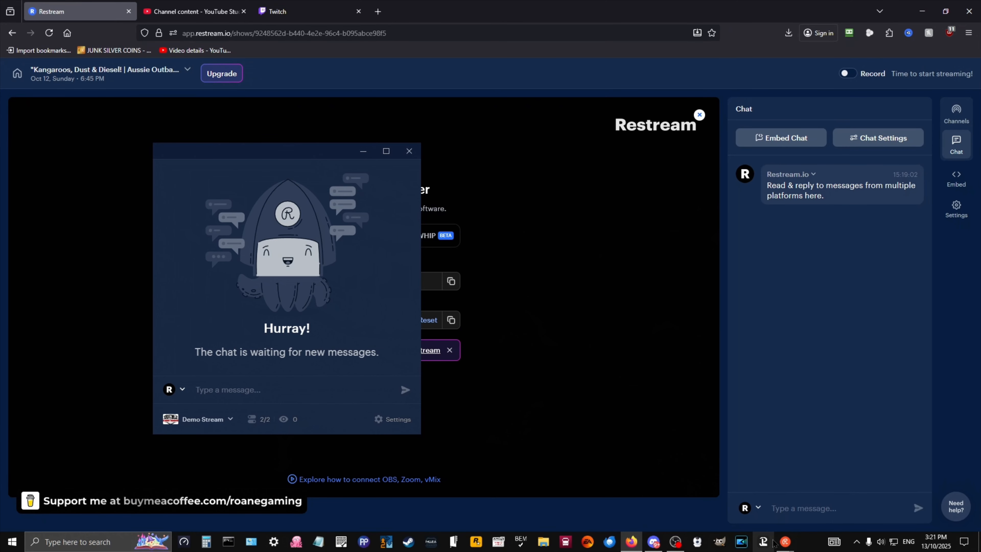
mouse_move(651, 545)
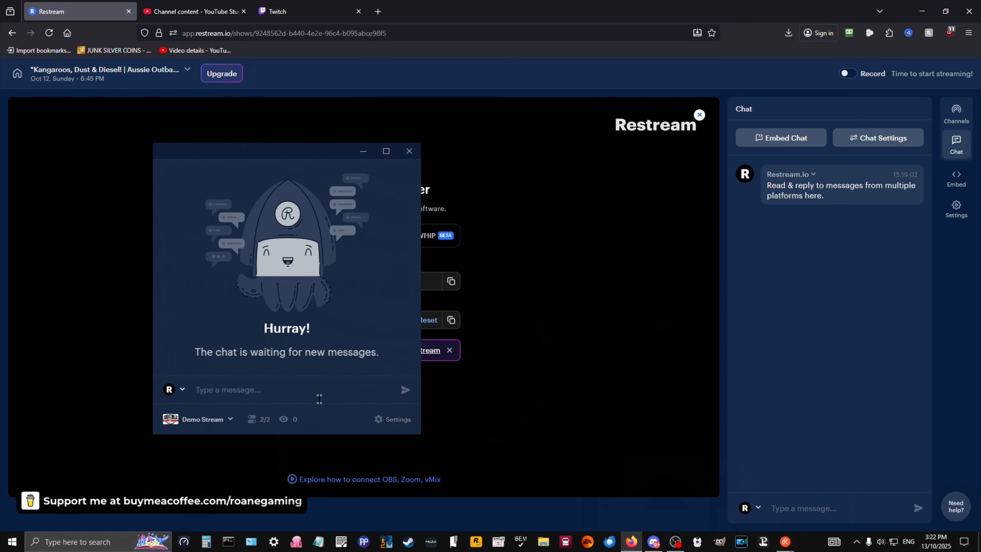
- Reopen the chat app's Appearance settings, move the chat window aside, and review the display and window options
click(392, 419)
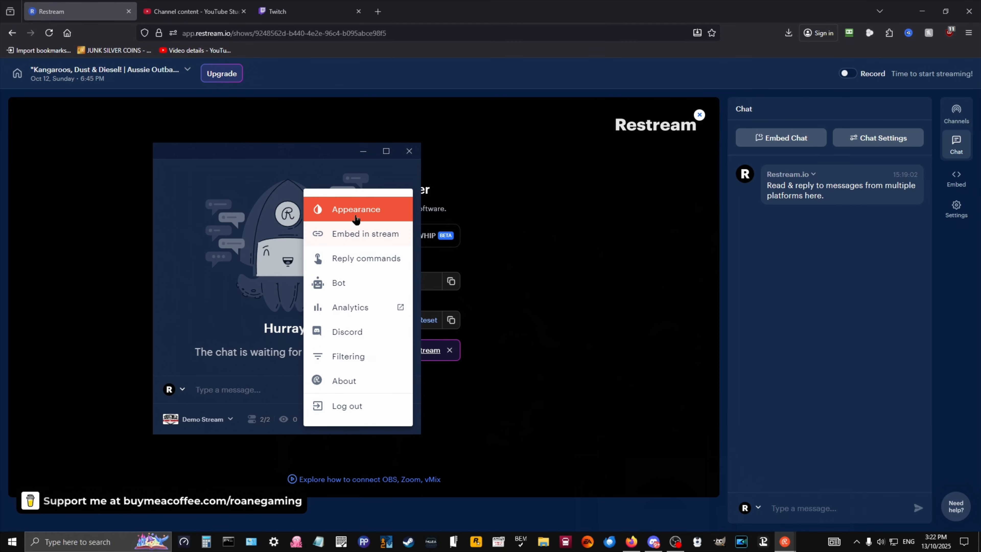
click(348, 217)
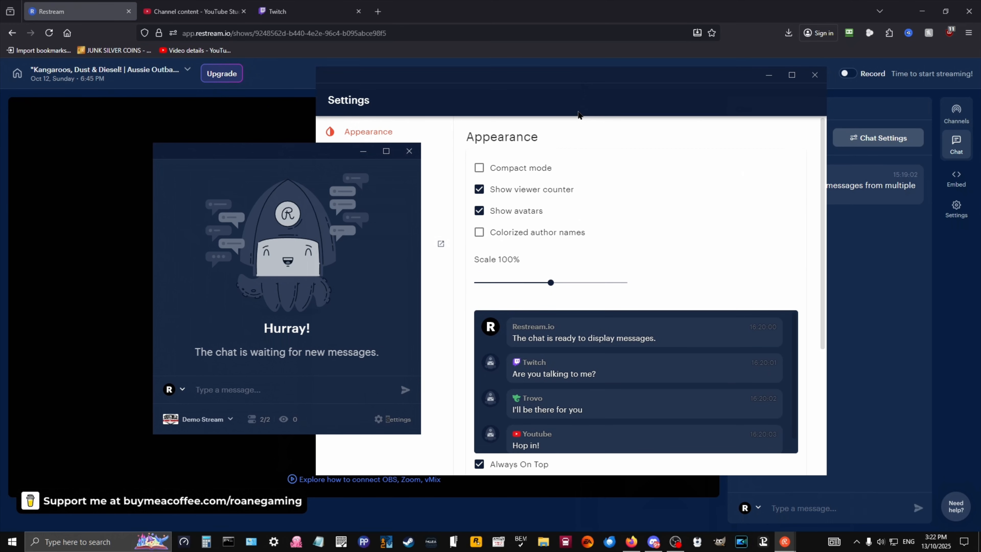
drag(324, 158, 143, 154)
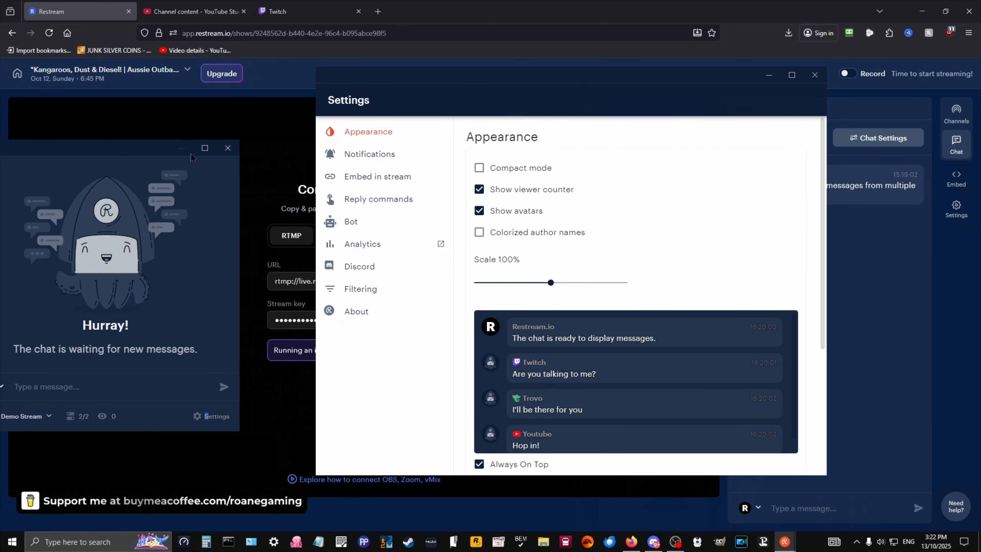
scroll(541, 192, down, 3)
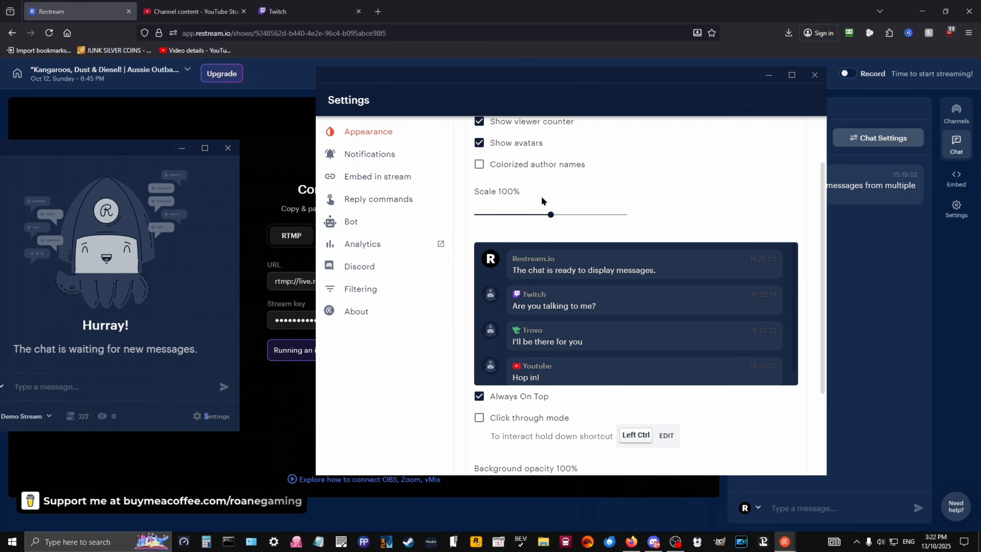
scroll(526, 241, up, 2)
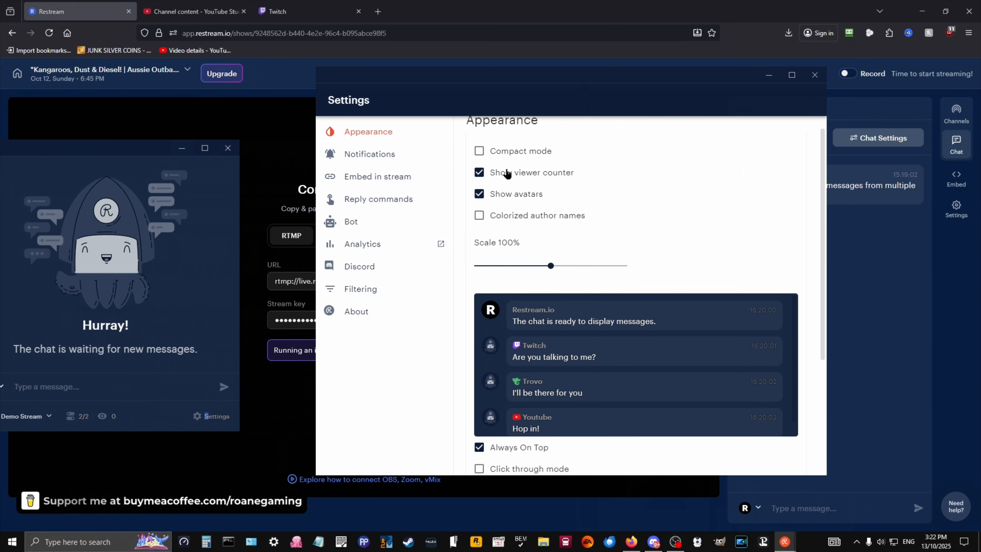
- Toggle Compact mode on and off again, and compare the chat app's Appearance and Notifications settings
click(480, 152)
click(480, 152)
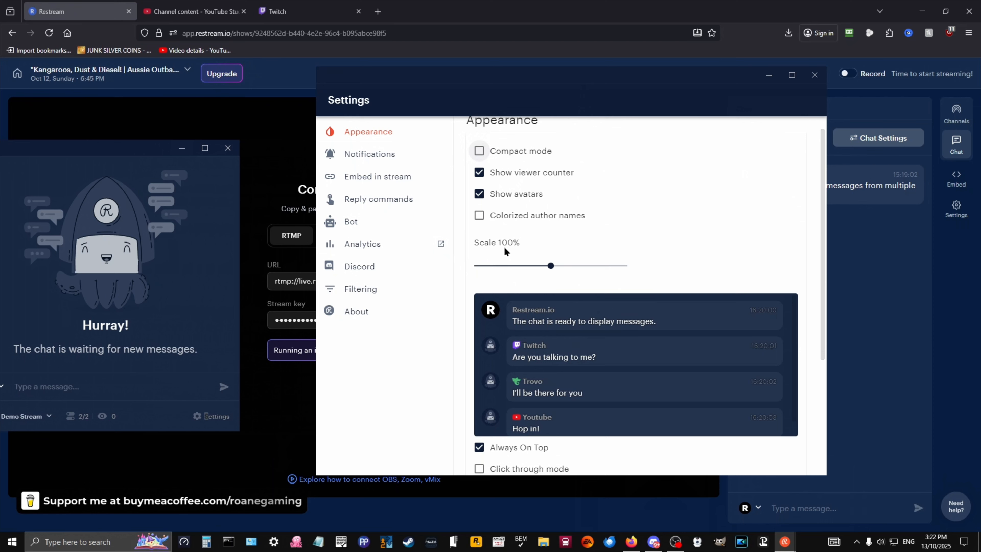
scroll(579, 378, down, 2)
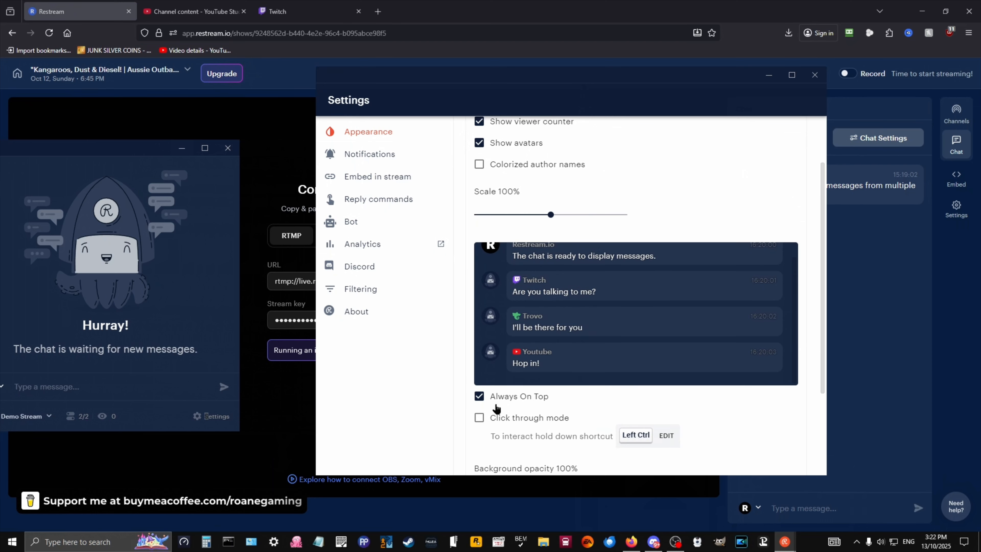
click(373, 155)
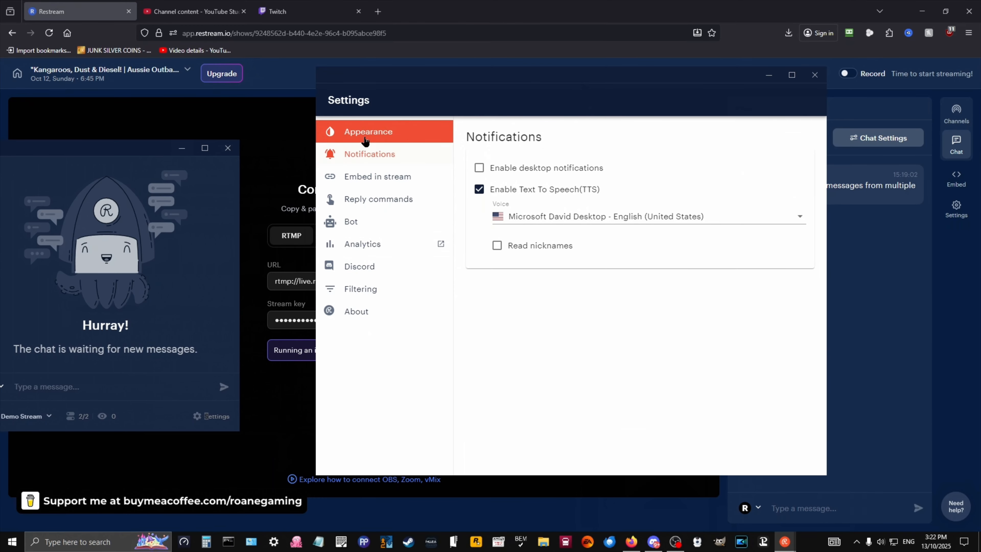
click(371, 131)
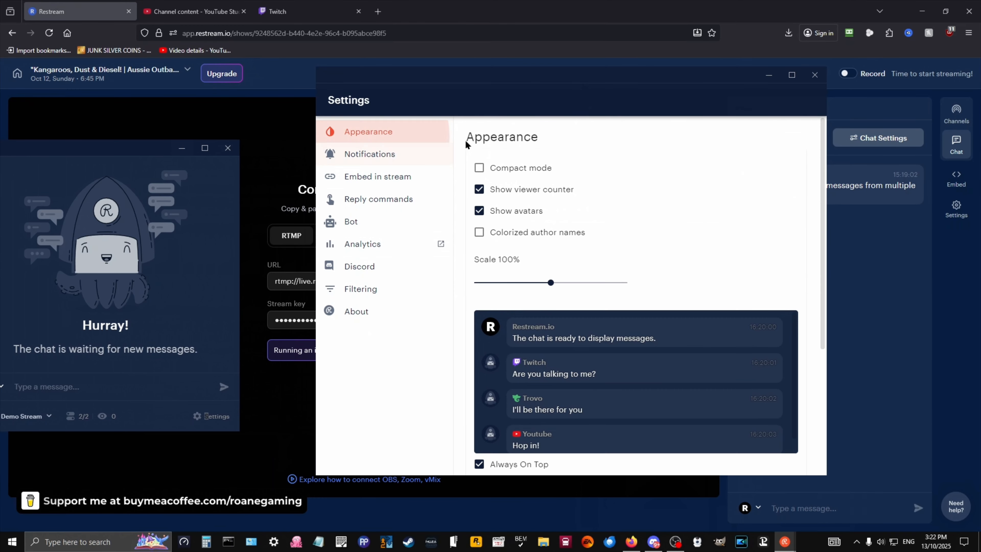
click(370, 153)
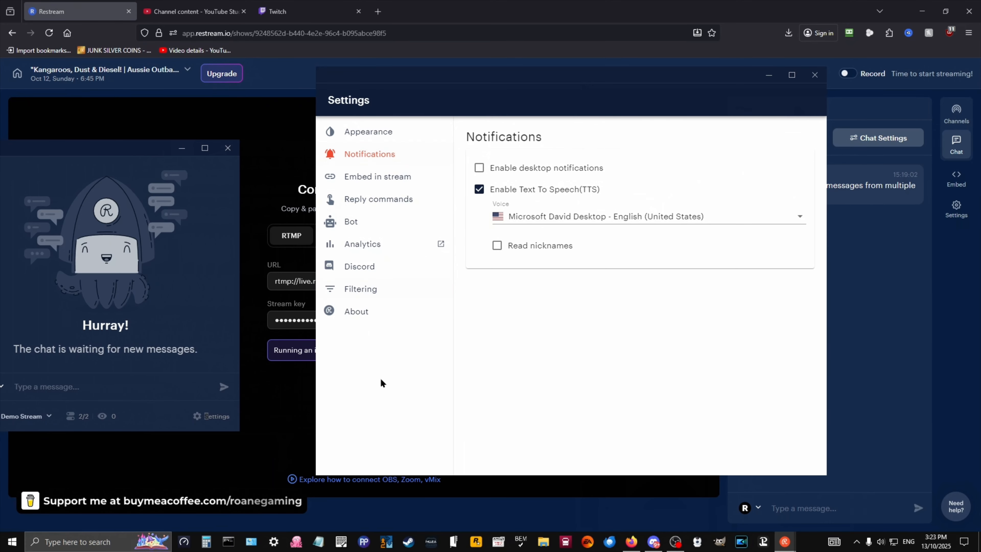
- Close the chat settings and move the chat window between the encoder details and the browser's chat panel
click(815, 75)
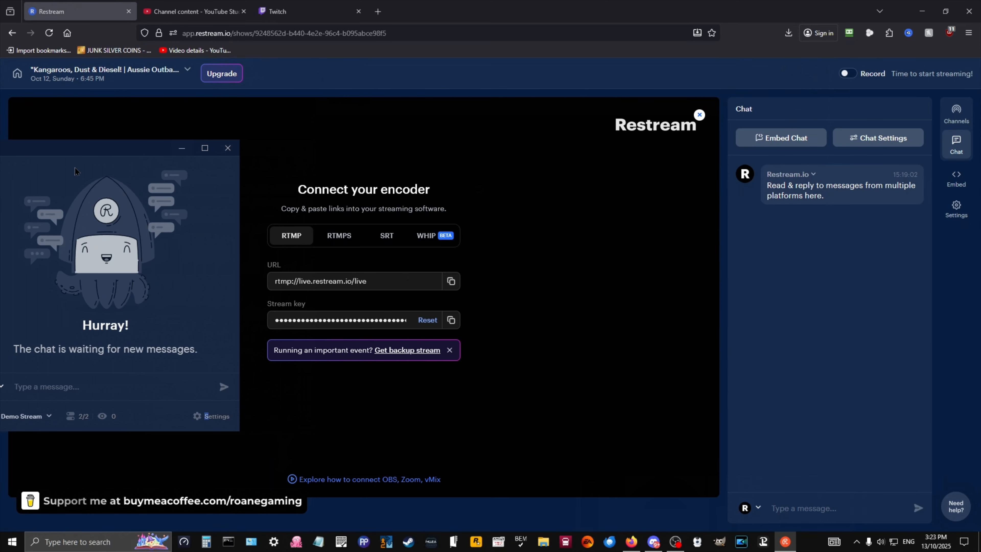
drag(115, 157, 668, 197)
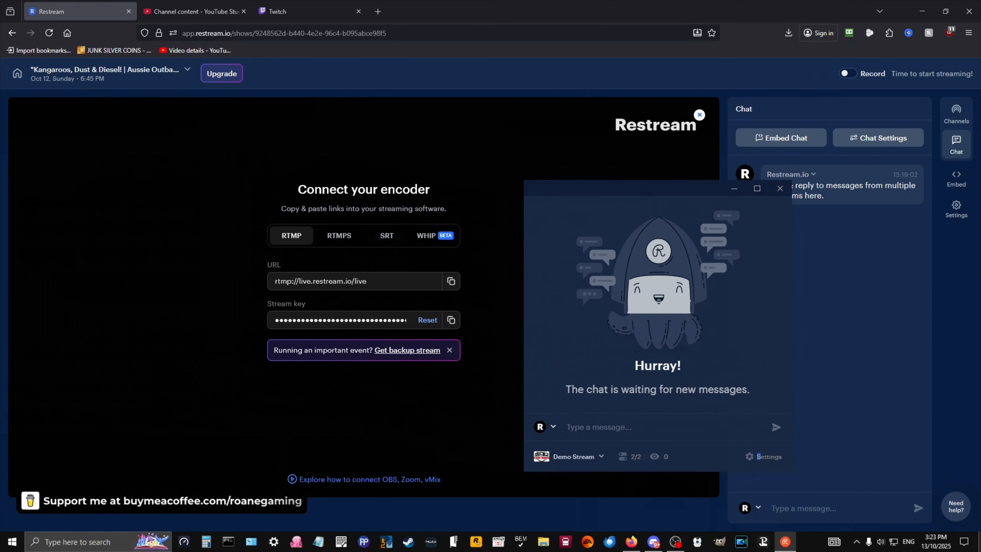
- Switch to OBS Studio and place the floating chat window beside the preview canvas, above the Controls and Scenes docks
key(alt+Tab)
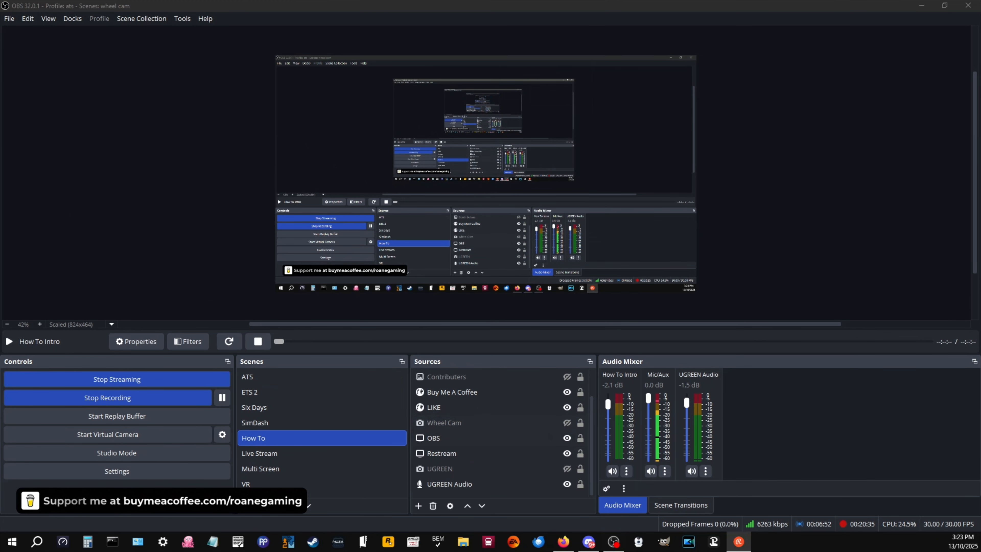
drag(0, 281, 342, 137)
drag(443, 71, 83, 35)
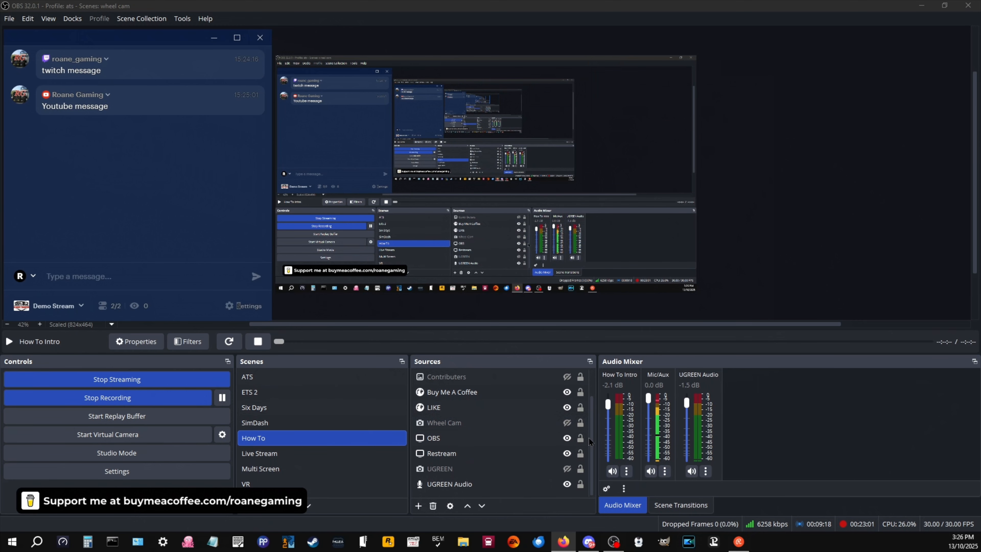
scroll(587, 429, up, 1)
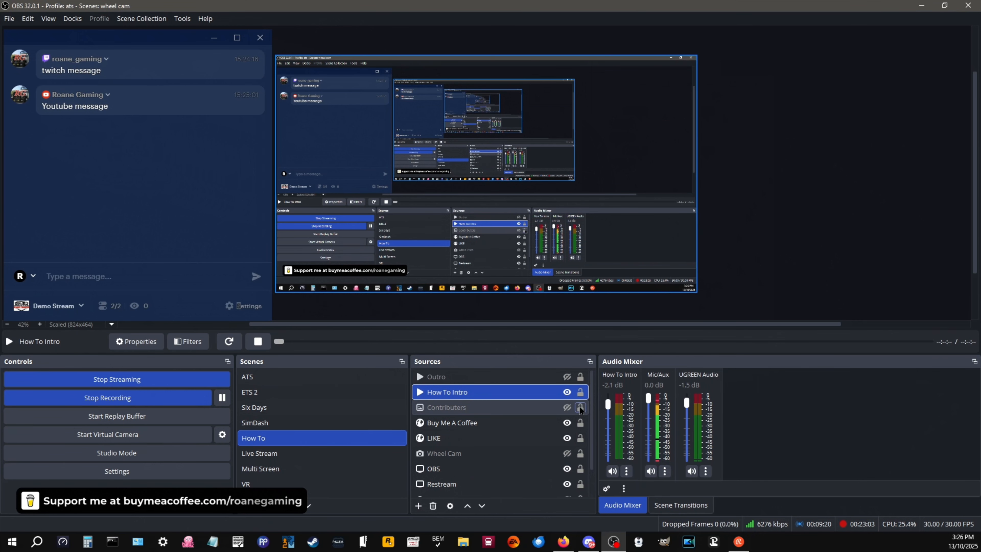